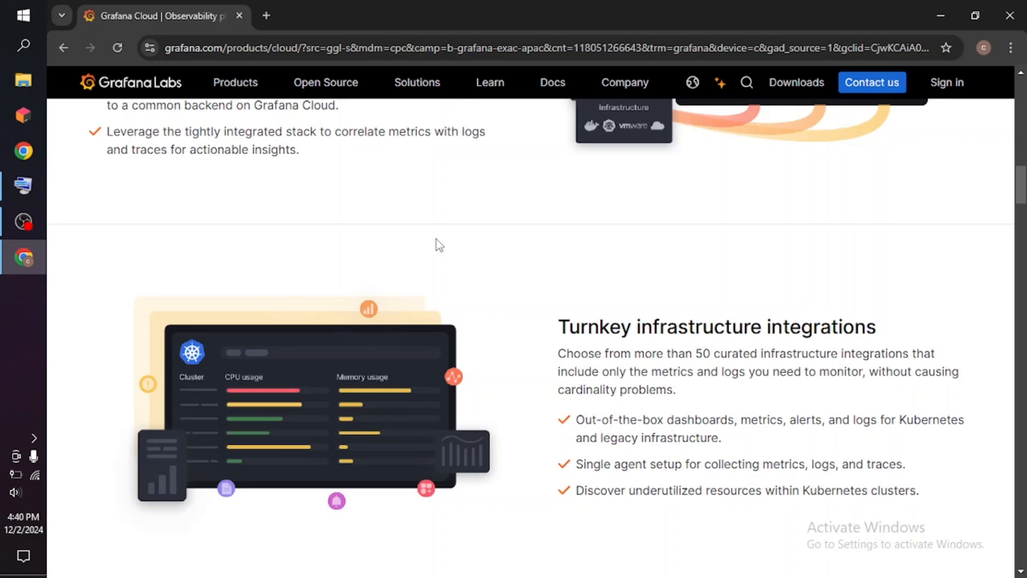
Open the product page for the open source edition of Grafana.
{"action": "scroll", "coordinate": [437, 239], "scroll_direction": "up", "scroll_amount": 10}
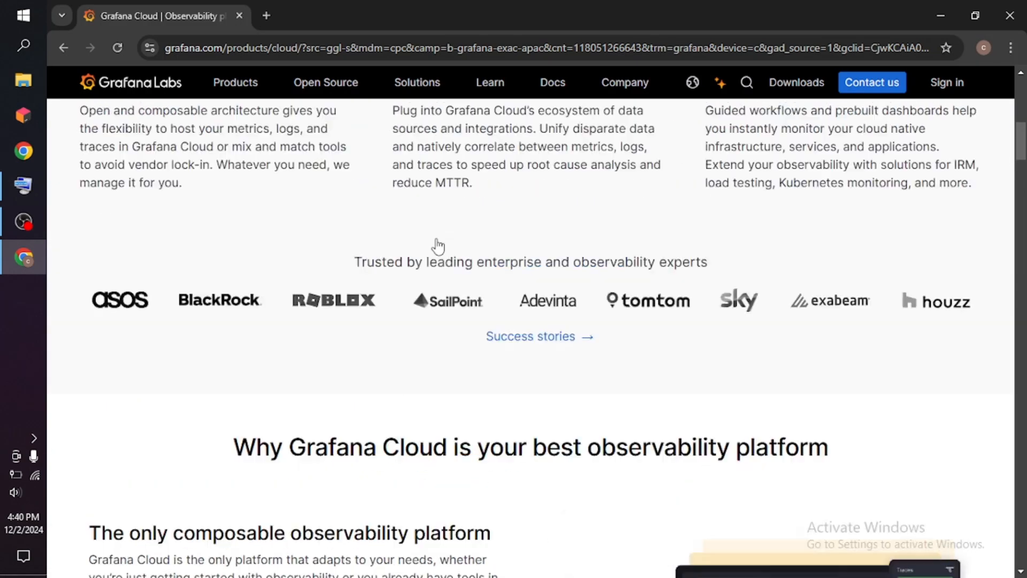
{"action": "scroll", "coordinate": [437, 246], "scroll_direction": "up", "scroll_amount": 6}
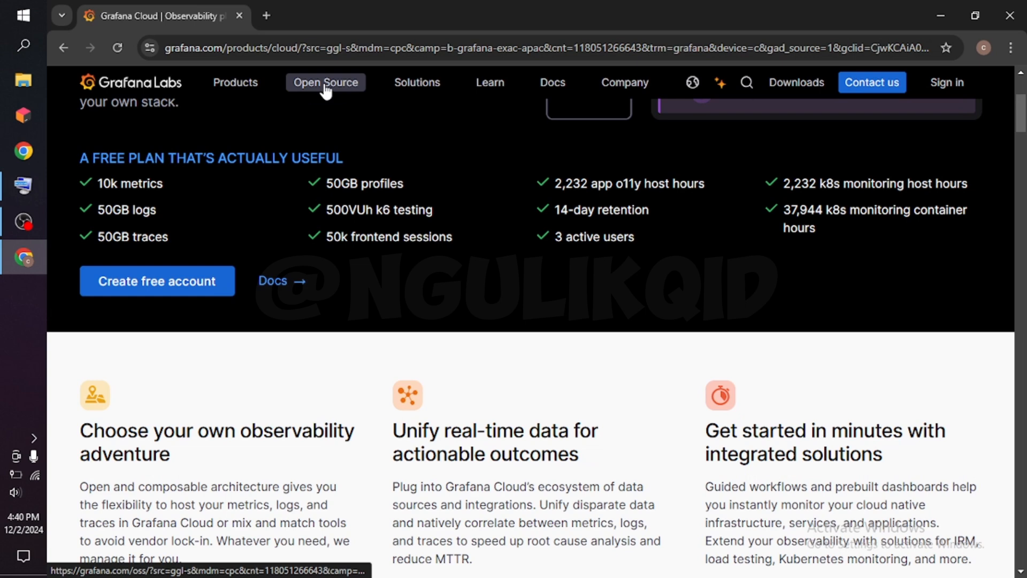
{"action": "mouse_move", "coordinate": [325, 89]}
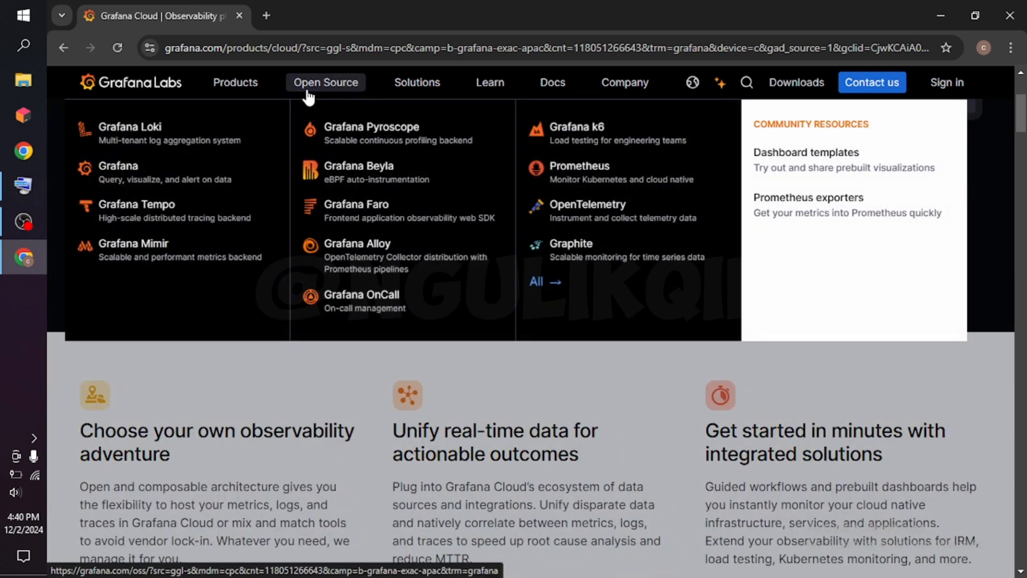
{"action": "left_click", "coordinate": [122, 169]}
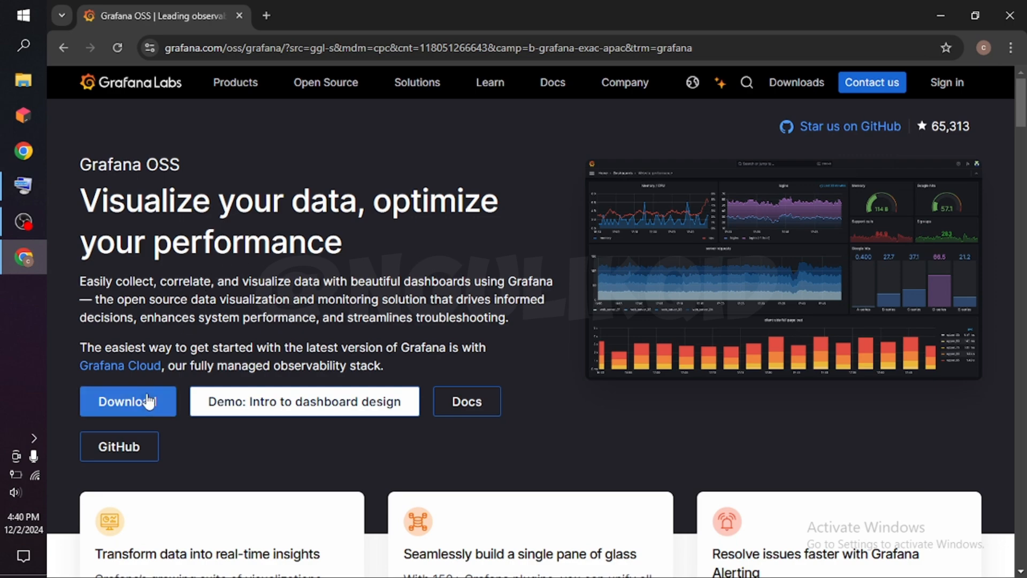
Look through the Grafana OSS page, including its release features, videos, contributors and the comparison of Open source, Cloud and Enterprise versions.
{"action": "scroll", "coordinate": [186, 289], "scroll_direction": "down", "scroll_amount": 4}
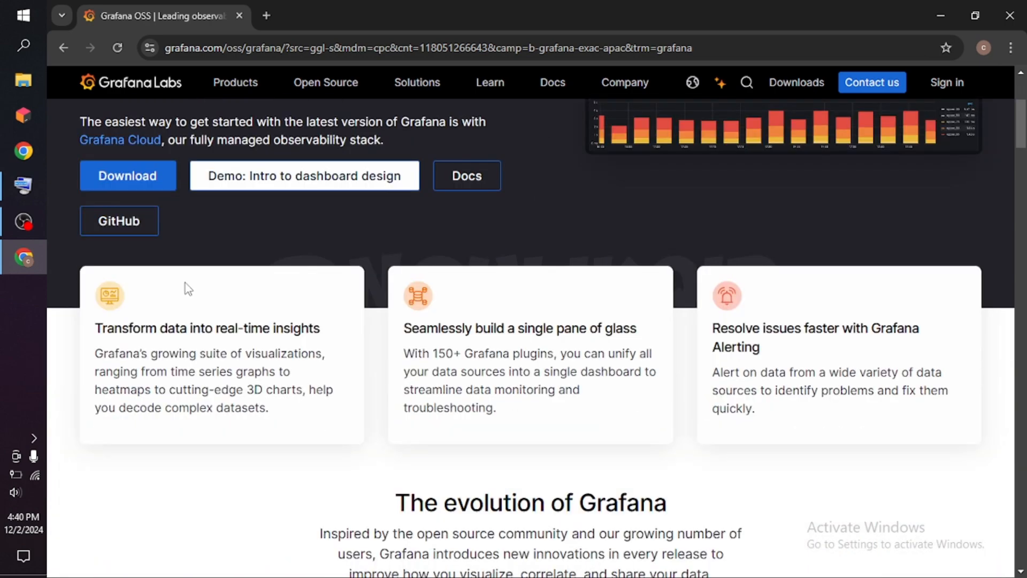
{"action": "scroll", "coordinate": [185, 283], "scroll_direction": "down", "scroll_amount": 5}
{"action": "scroll", "coordinate": [186, 283], "scroll_direction": "up", "scroll_amount": 5}
{"action": "scroll", "coordinate": [189, 288], "scroll_direction": "up", "scroll_amount": 4}
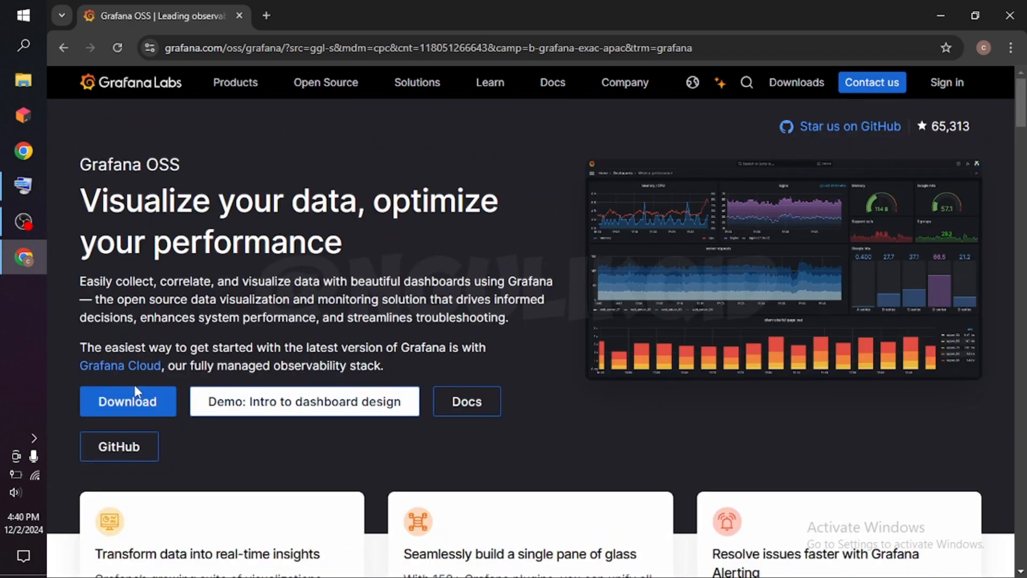
{"action": "scroll", "coordinate": [184, 362], "scroll_direction": "down", "scroll_amount": 14}
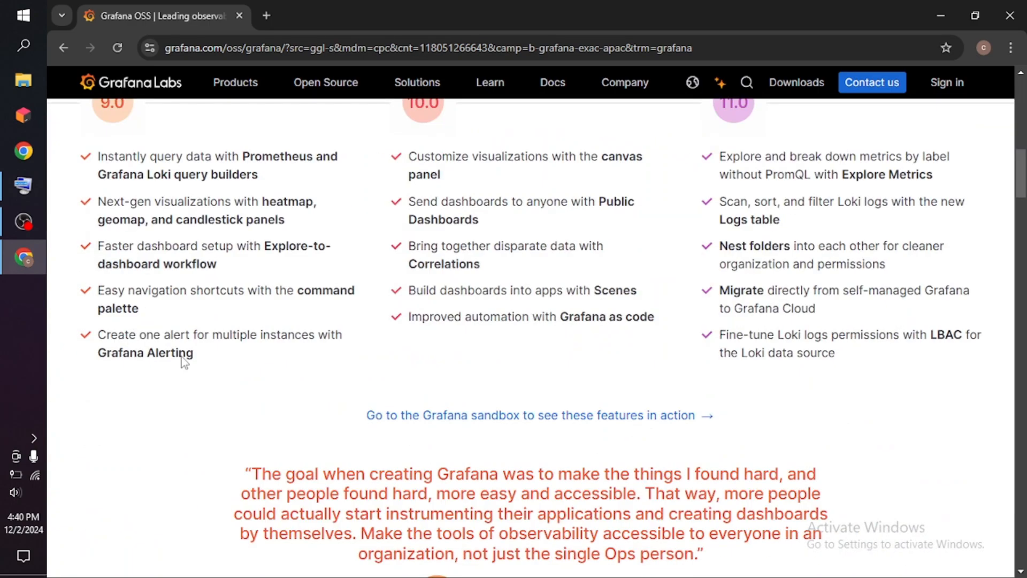
{"action": "scroll", "coordinate": [184, 362], "scroll_direction": "down", "scroll_amount": 20}
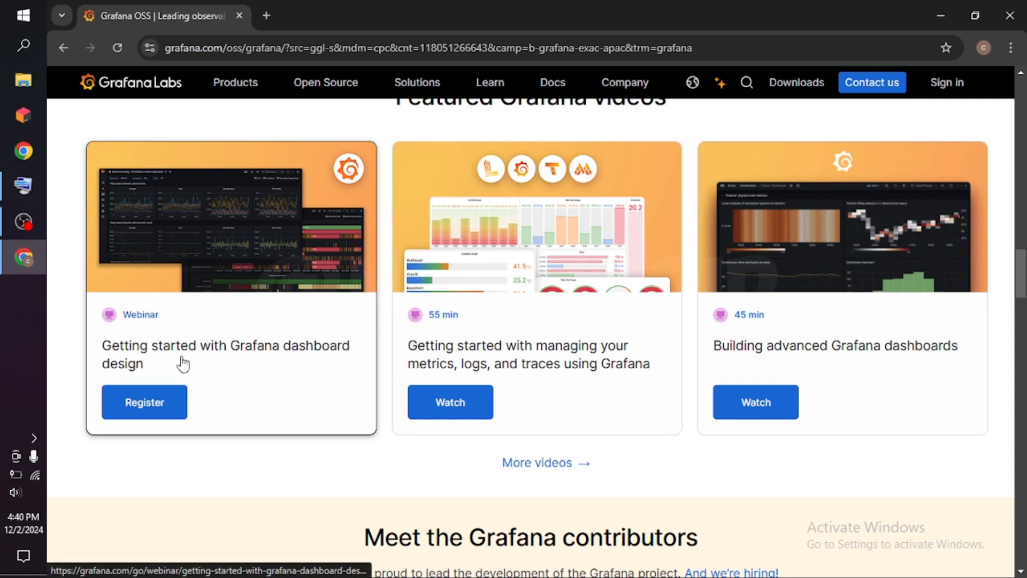
{"action": "scroll", "coordinate": [184, 364], "scroll_direction": "down", "scroll_amount": 6}
{"action": "scroll", "coordinate": [183, 364], "scroll_direction": "up", "scroll_amount": 7}
{"action": "scroll", "coordinate": [184, 364], "scroll_direction": "down", "scroll_amount": 20}
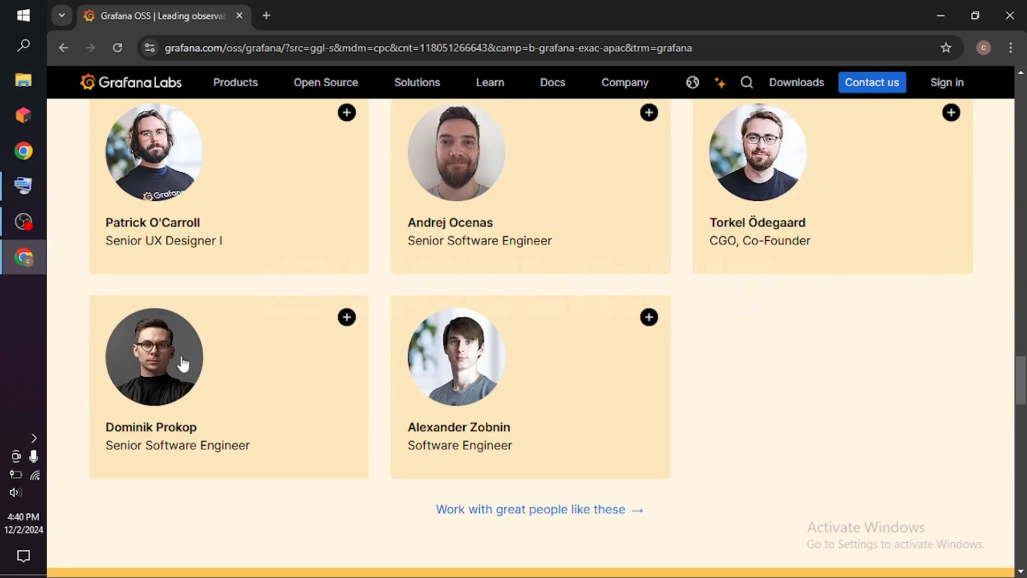
{"action": "scroll", "coordinate": [184, 363], "scroll_direction": "down", "scroll_amount": 7}
{"action": "scroll", "coordinate": [183, 359], "scroll_direction": "down", "scroll_amount": 8}
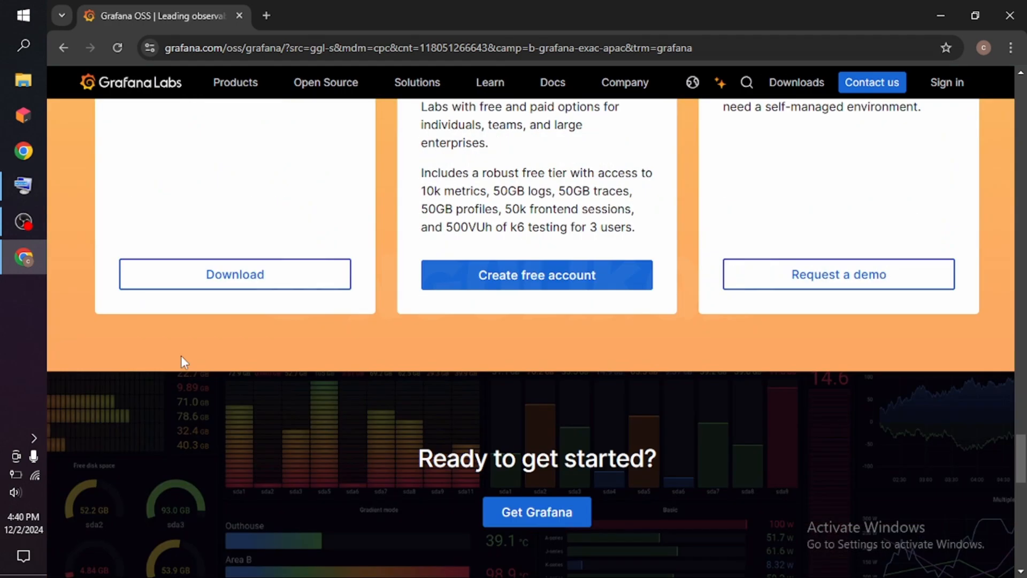
{"action": "scroll", "coordinate": [182, 357], "scroll_direction": "up", "scroll_amount": 6}
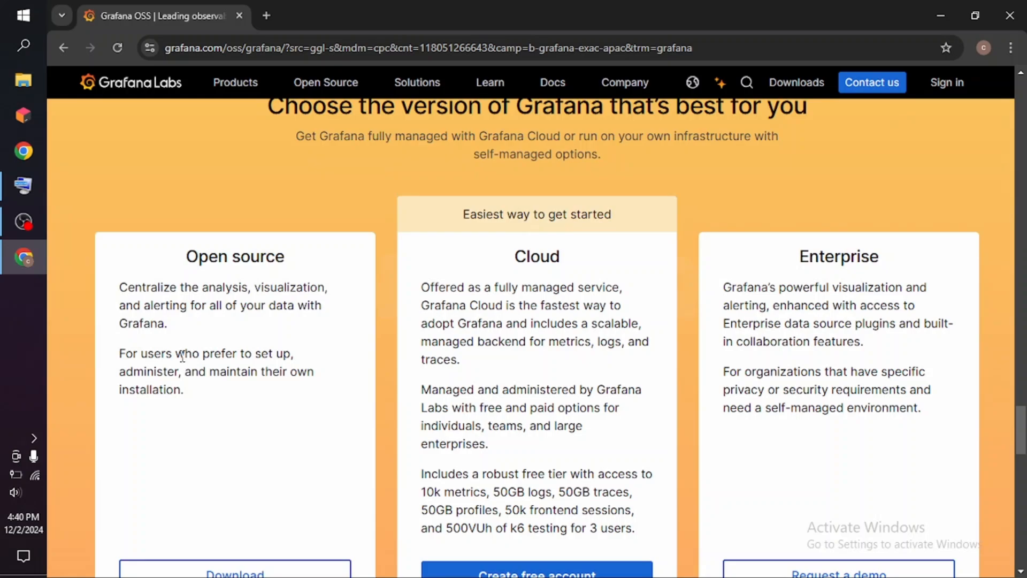
{"action": "scroll", "coordinate": [182, 356], "scroll_direction": "down", "scroll_amount": 3}
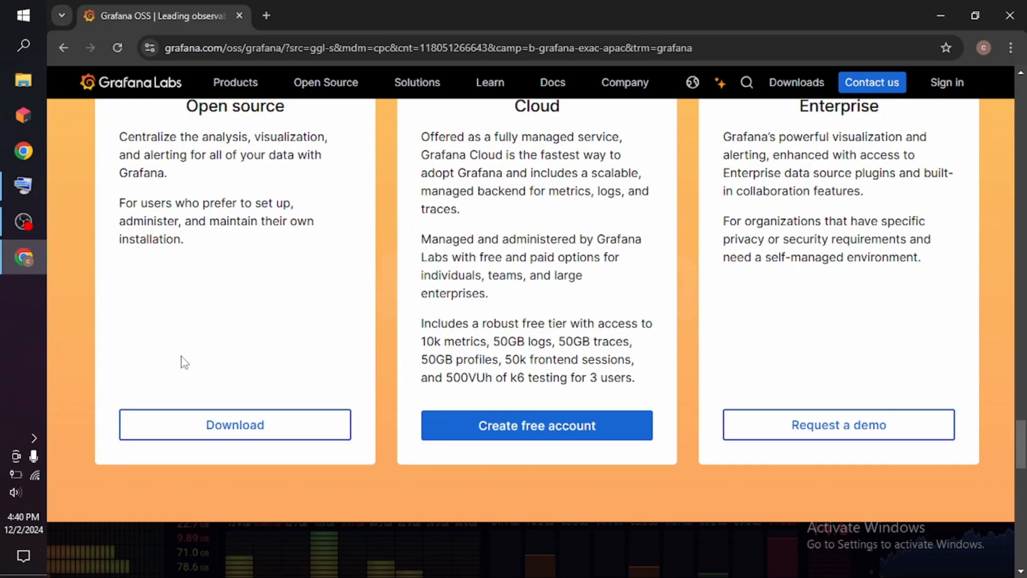
{"action": "scroll", "coordinate": [184, 362], "scroll_direction": "up", "scroll_amount": 20}
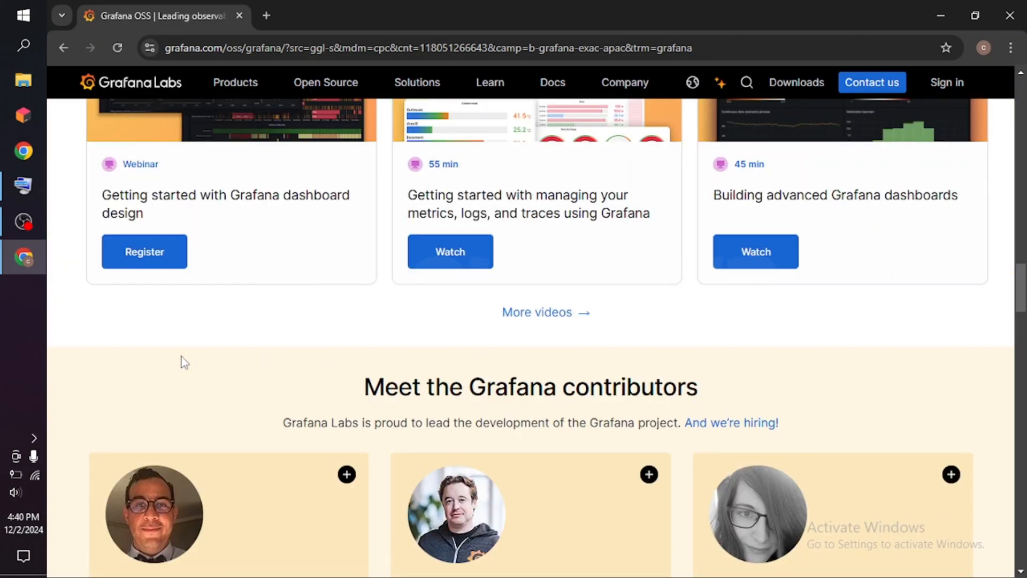
{"action": "scroll", "coordinate": [181, 356], "scroll_direction": "up", "scroll_amount": 20}
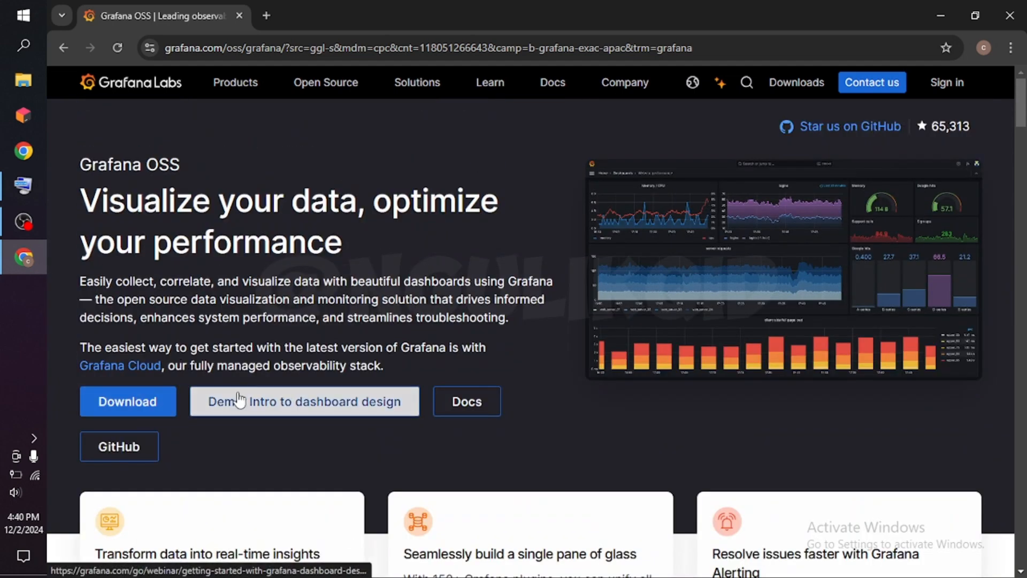
Open the Grafana download page and set the edition to OSS.
{"action": "left_click", "coordinate": [123, 410]}
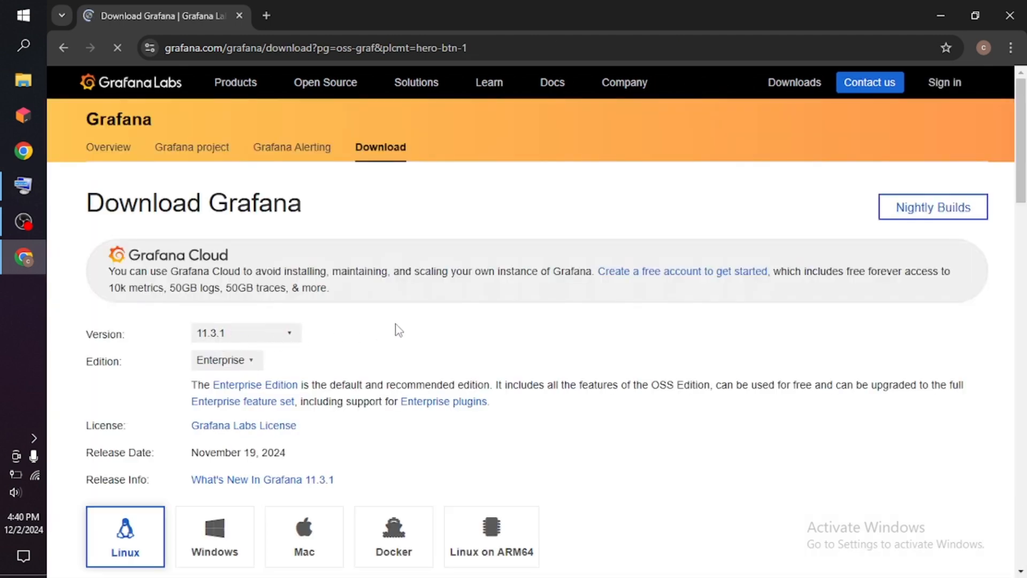
{"action": "scroll", "coordinate": [410, 321], "scroll_direction": "down", "scroll_amount": 1}
{"action": "scroll", "coordinate": [363, 291], "scroll_direction": "down", "scroll_amount": 1}
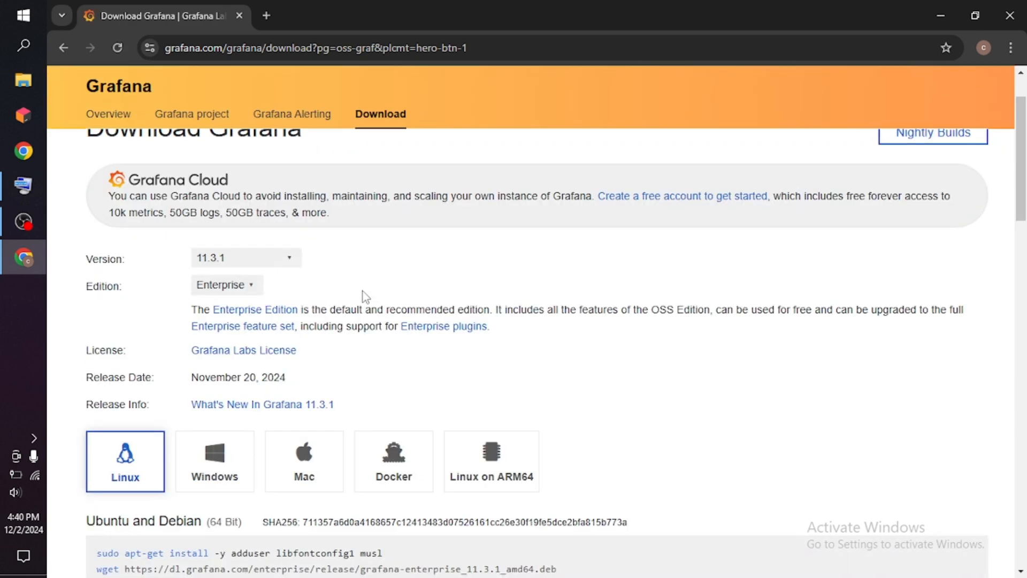
{"action": "left_click", "coordinate": [252, 287]}
{"action": "left_click", "coordinate": [217, 322]}
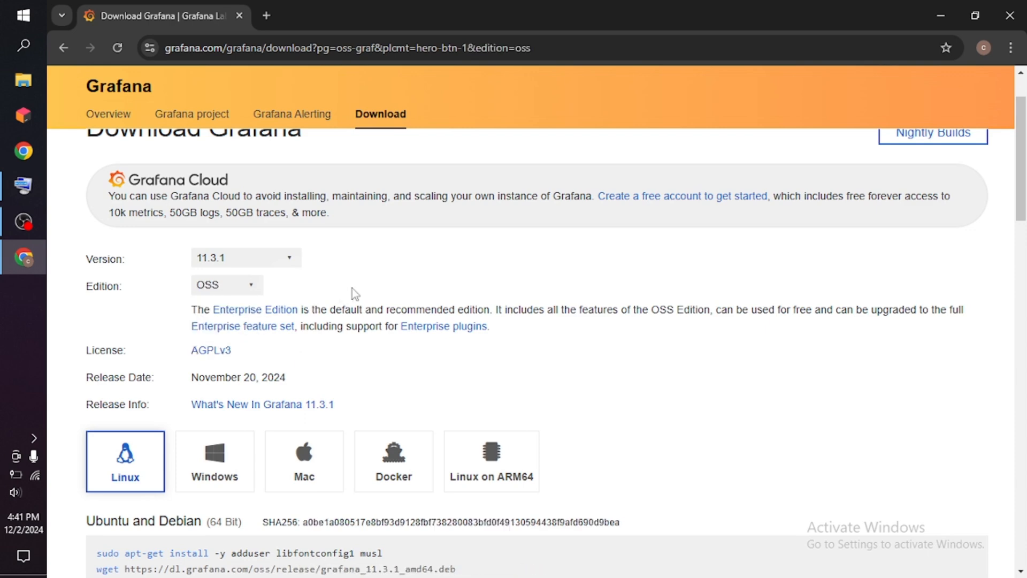
Check the available versions, keep 11.3.1, and choose Windows as the download platform.
{"action": "left_click", "coordinate": [292, 260]}
{"action": "left_click", "coordinate": [292, 259]}
{"action": "left_click", "coordinate": [291, 265]}
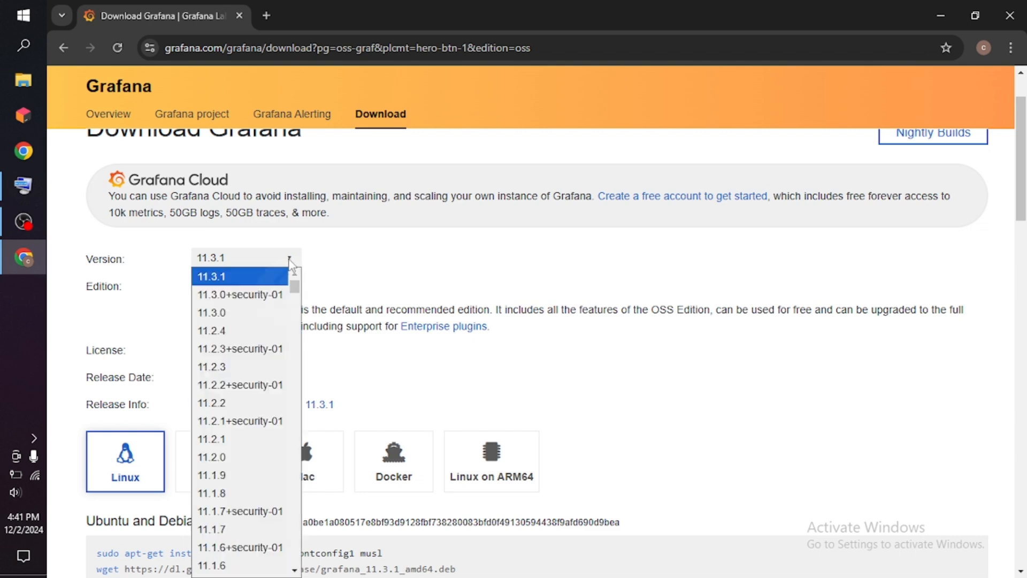
{"action": "left_click", "coordinate": [292, 269]}
{"action": "left_click", "coordinate": [214, 458]}
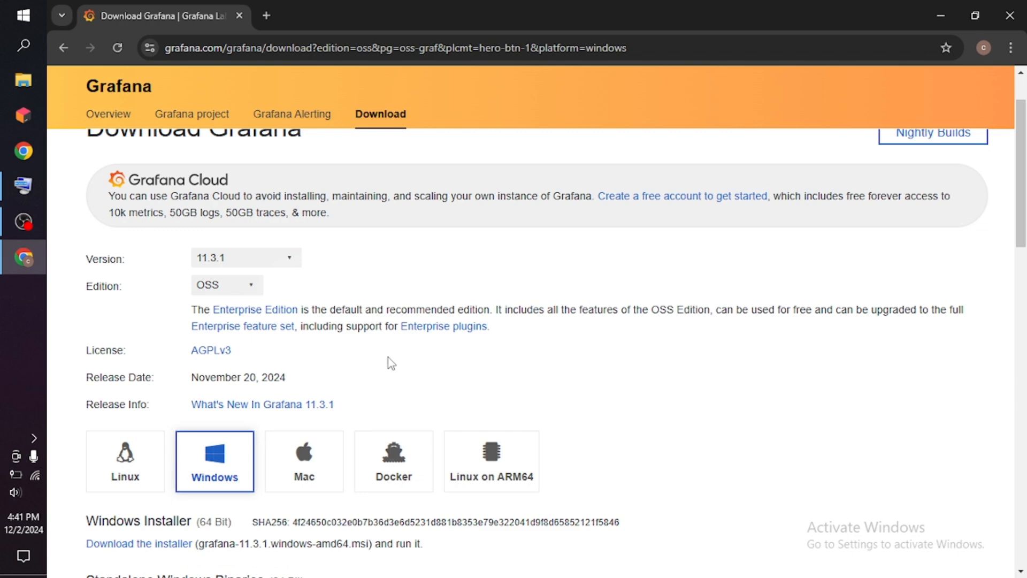
Download the standalone Windows binaries zip file grafana-11.3.1.windows-amd64.zip and open the full download history.
{"action": "scroll", "coordinate": [388, 357], "scroll_direction": "down", "scroll_amount": 3}
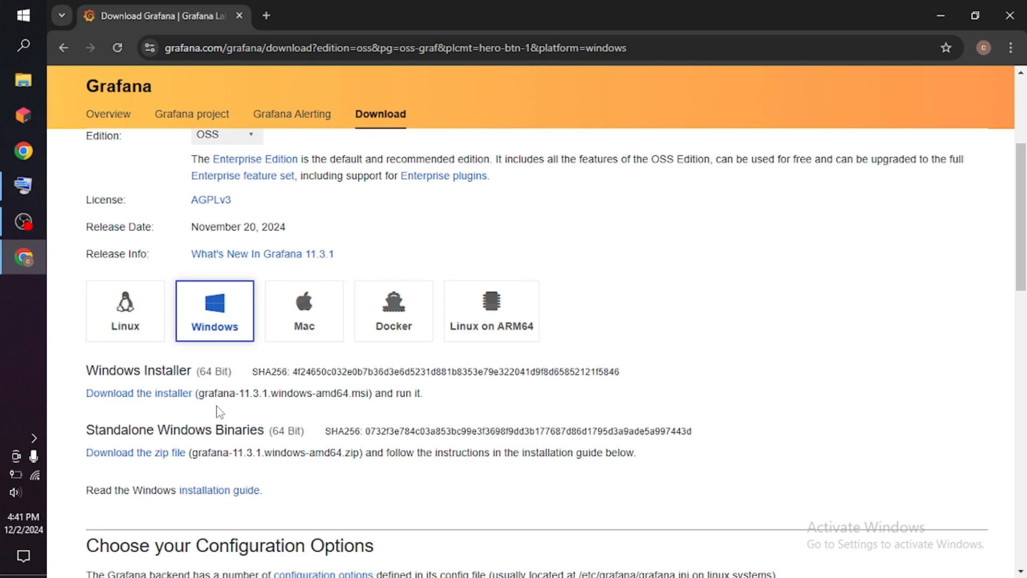
{"action": "left_click", "coordinate": [118, 458]}
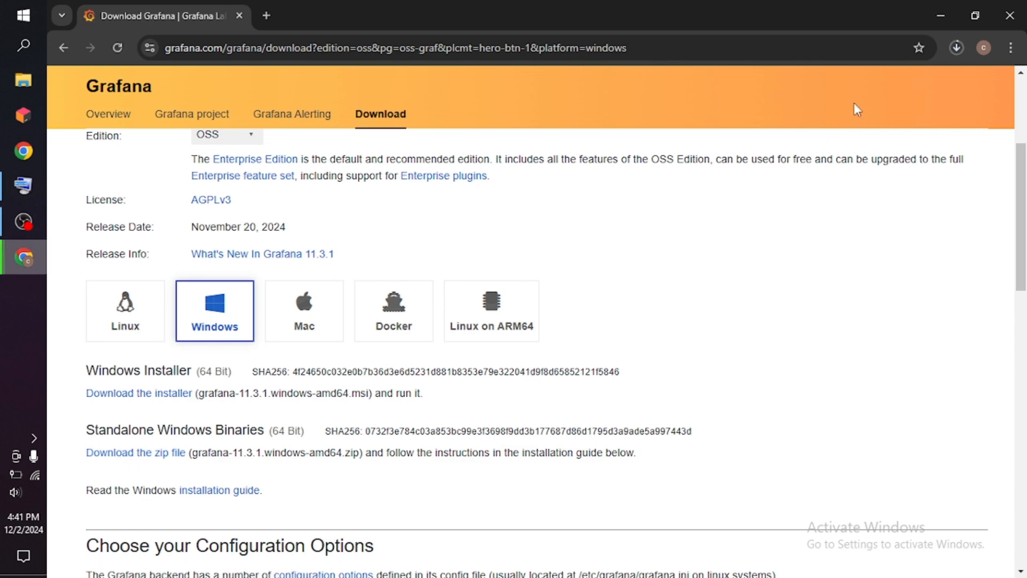
{"action": "left_click", "coordinate": [955, 48]}
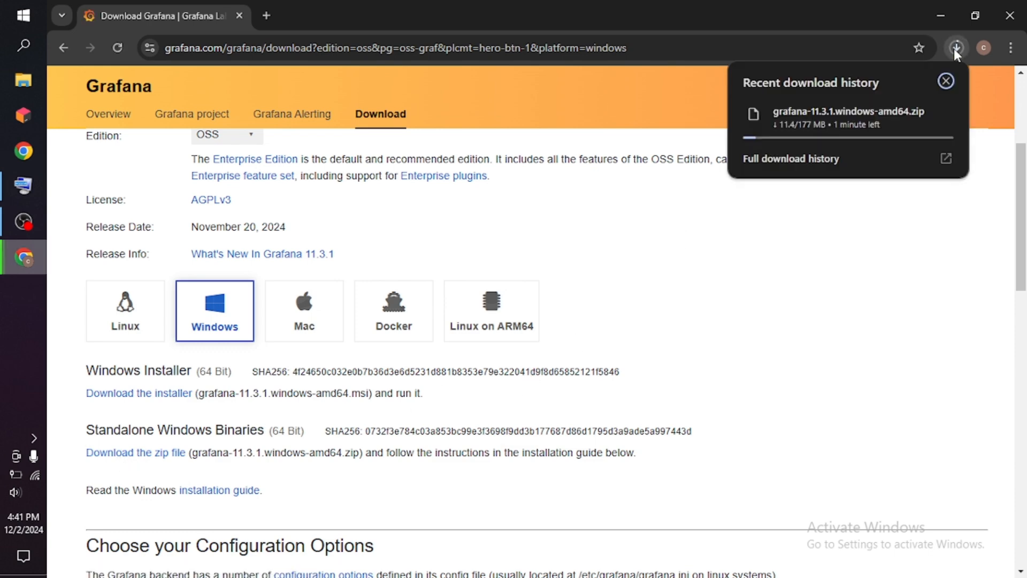
{"action": "left_click", "coordinate": [945, 157]}
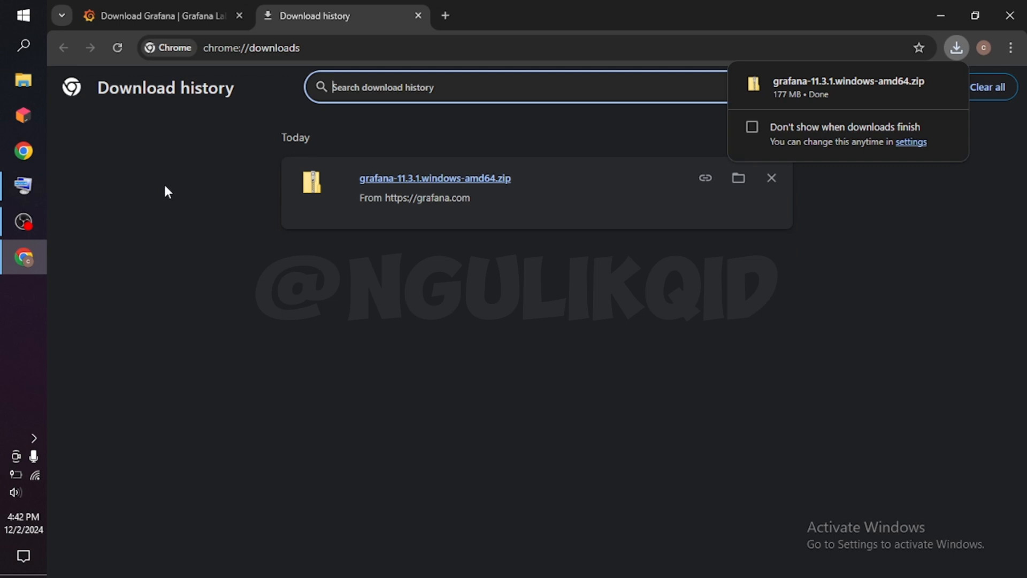
Switch to a maximized File Explorer window and create a folder named APPS at the root of the WIN10 (C:) drive.
{"action": "left_click", "coordinate": [29, 84]}
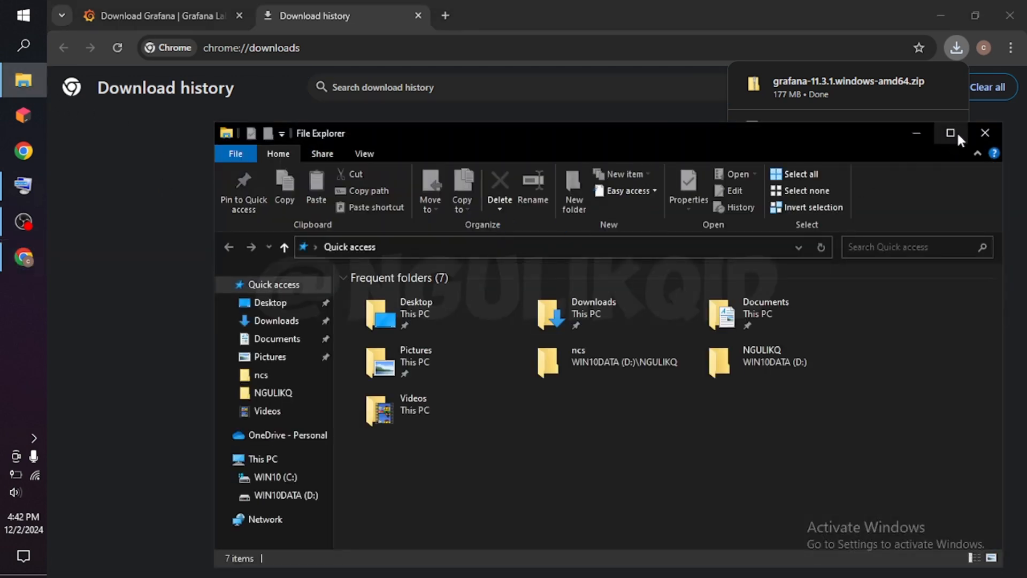
{"action": "left_click", "coordinate": [950, 132]}
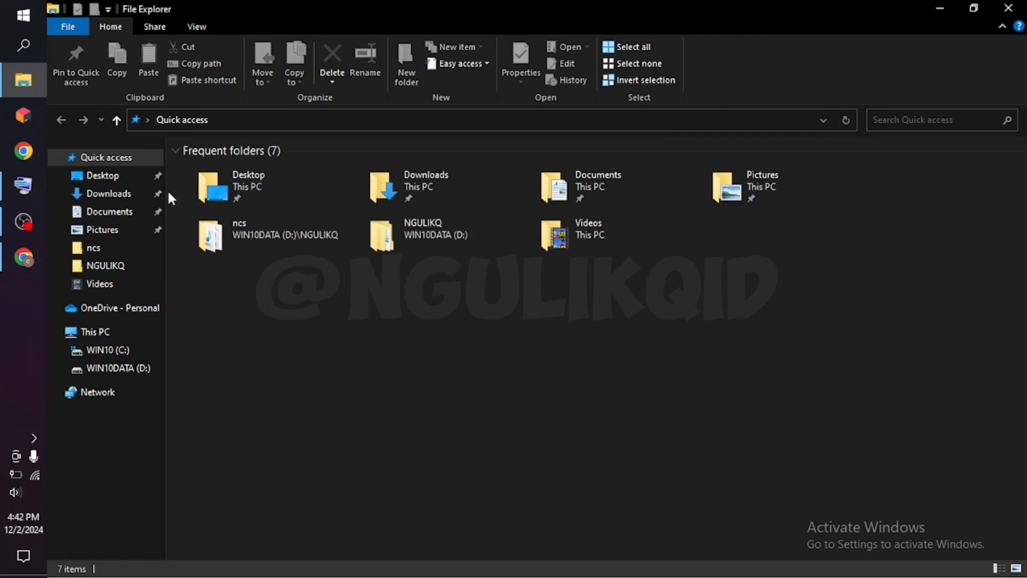
{"action": "left_click", "coordinate": [86, 350]}
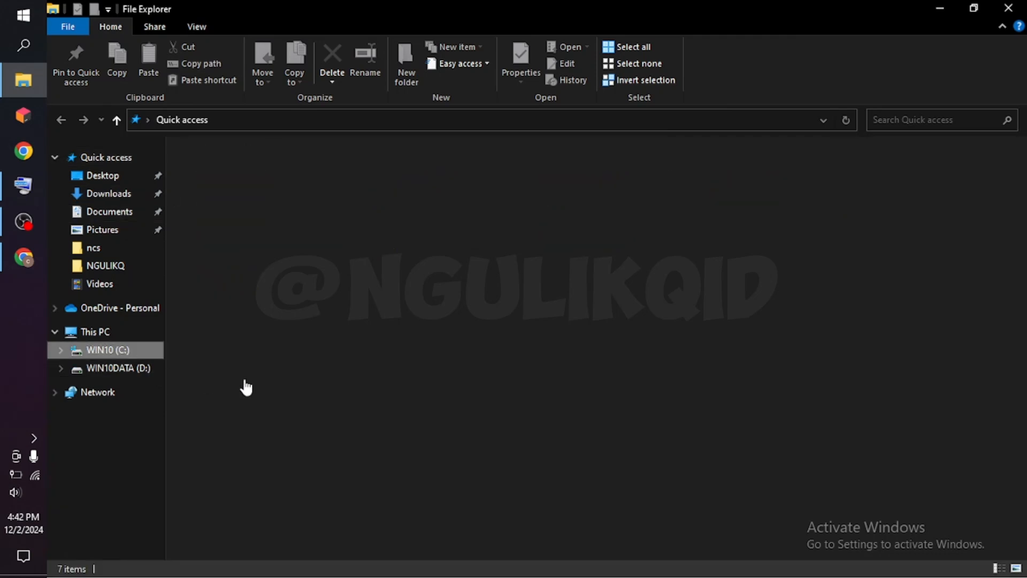
{"action": "right_click", "coordinate": [257, 382]}
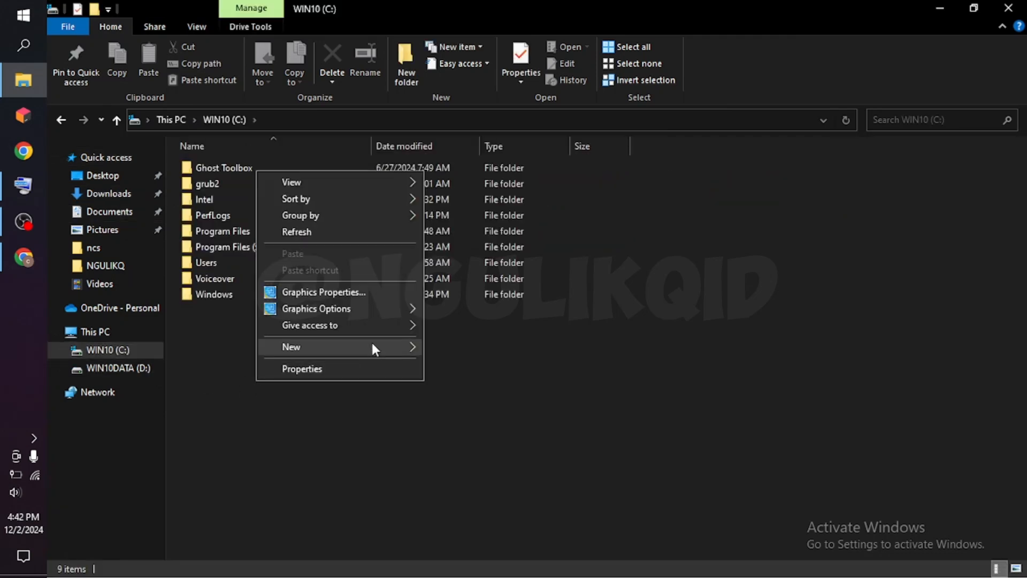
{"action": "mouse_move", "coordinate": [398, 351]}
{"action": "left_click", "coordinate": [464, 350]}
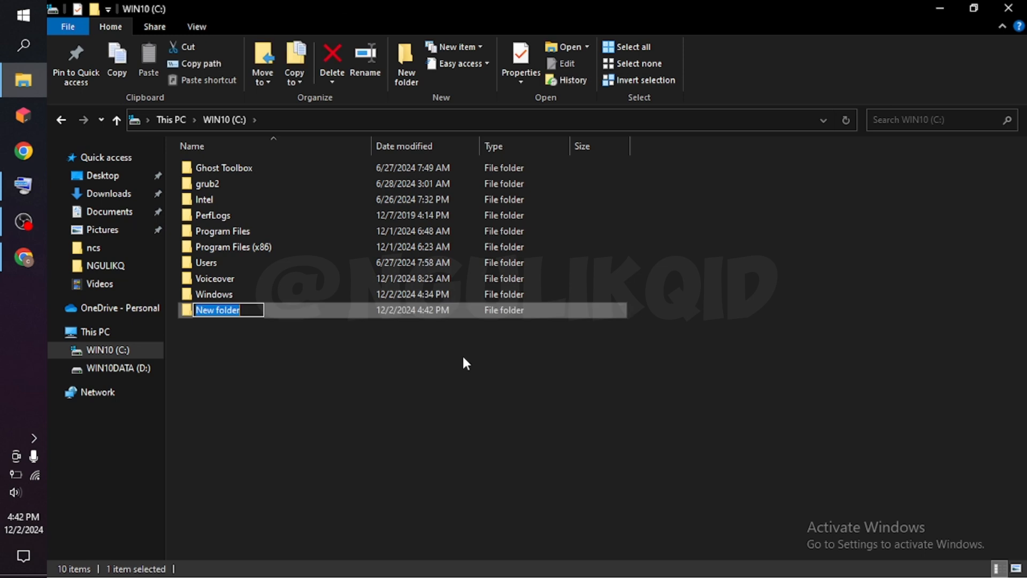
{"action": "type", "text": "APPS"}
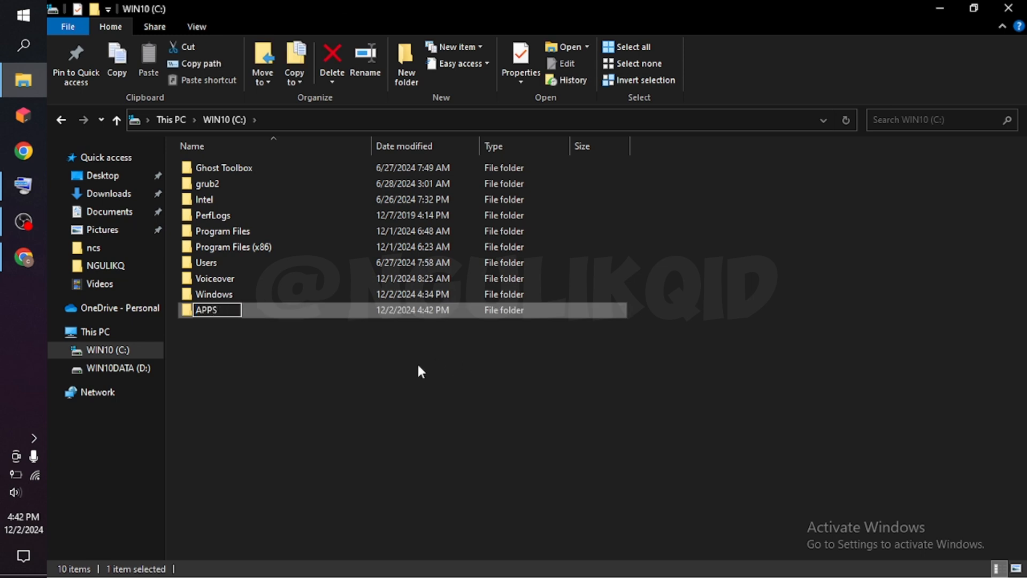
{"action": "left_click", "coordinate": [273, 368]}
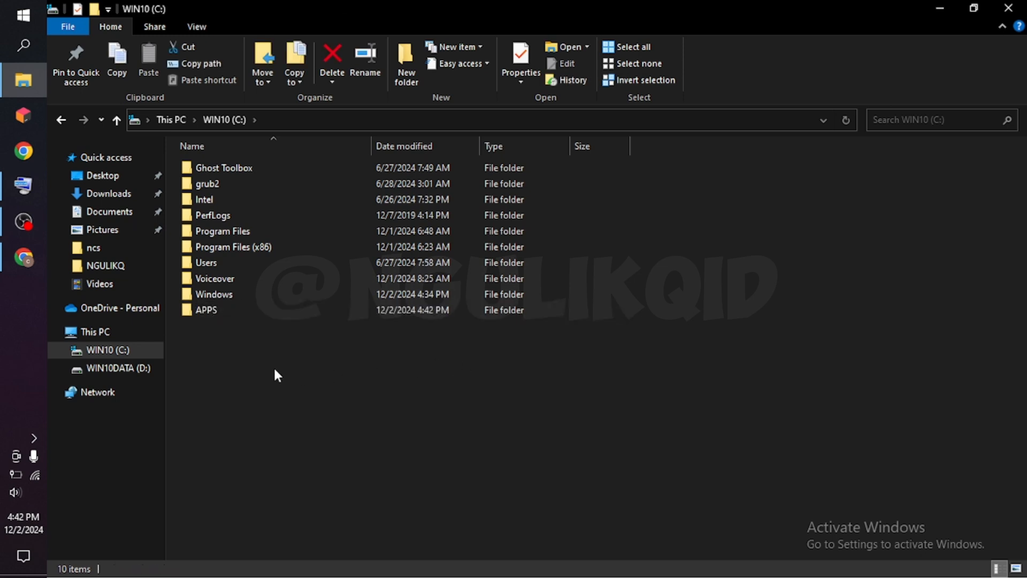
Create a subfolder named GRAFANA inside the APPS folder.
{"action": "double_click", "coordinate": [214, 313]}
{"action": "right_click", "coordinate": [215, 321]}
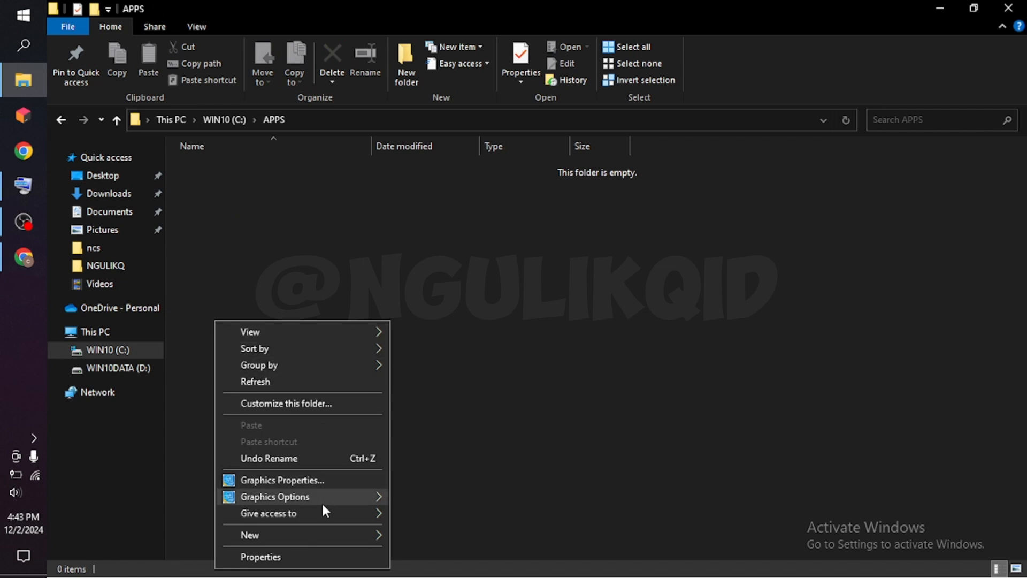
{"action": "mouse_move", "coordinate": [340, 535]}
{"action": "left_click", "coordinate": [450, 378]}
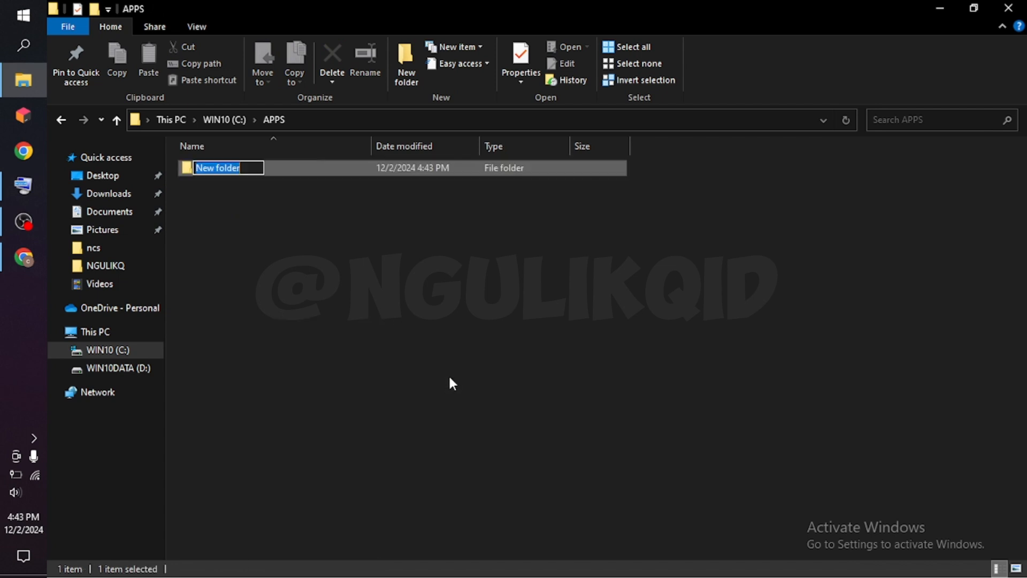
{"action": "type", "text": "GRAFANA"}
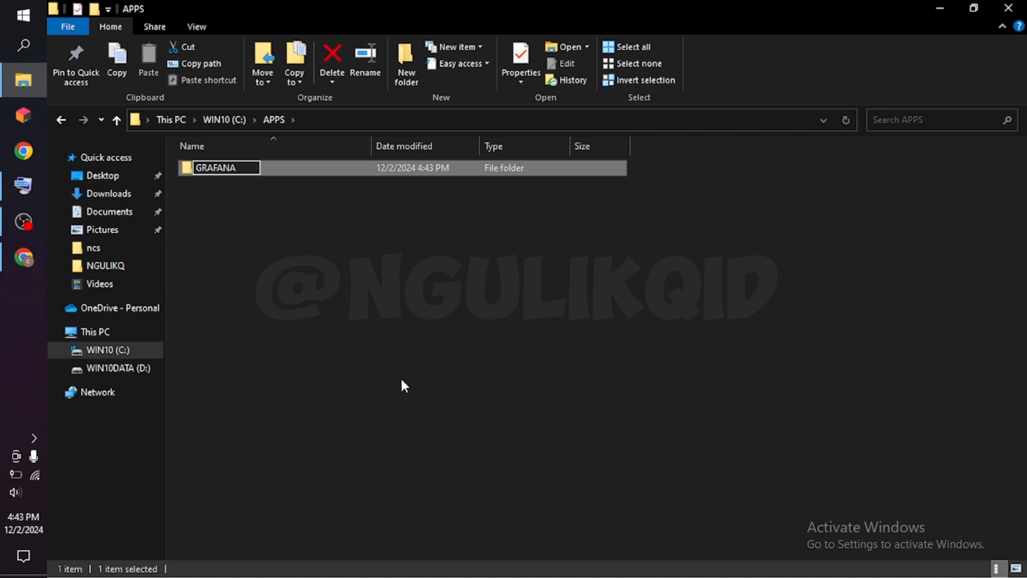
Move grafana-11.3.1.windows-amd64.zip from the Downloads folder into C:\APPS\GRAFANA.
{"action": "left_click", "coordinate": [106, 198]}
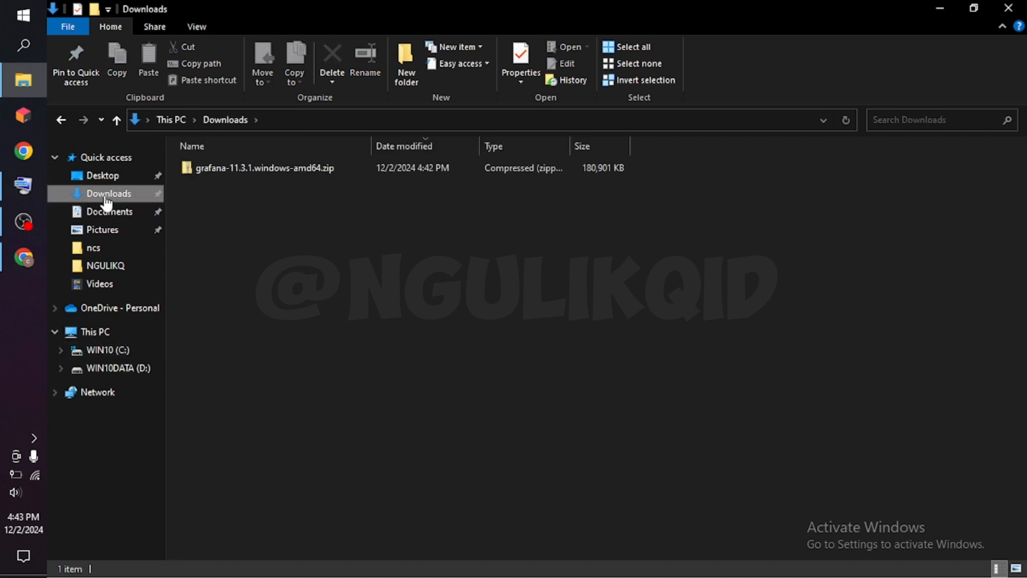
{"action": "right_click", "coordinate": [216, 175]}
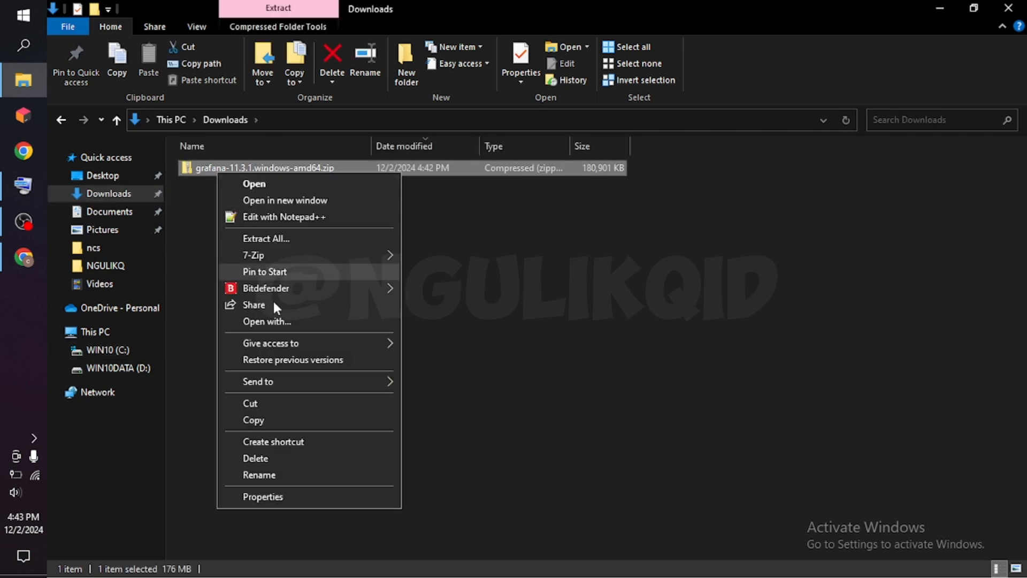
{"action": "left_click", "coordinate": [259, 401]}
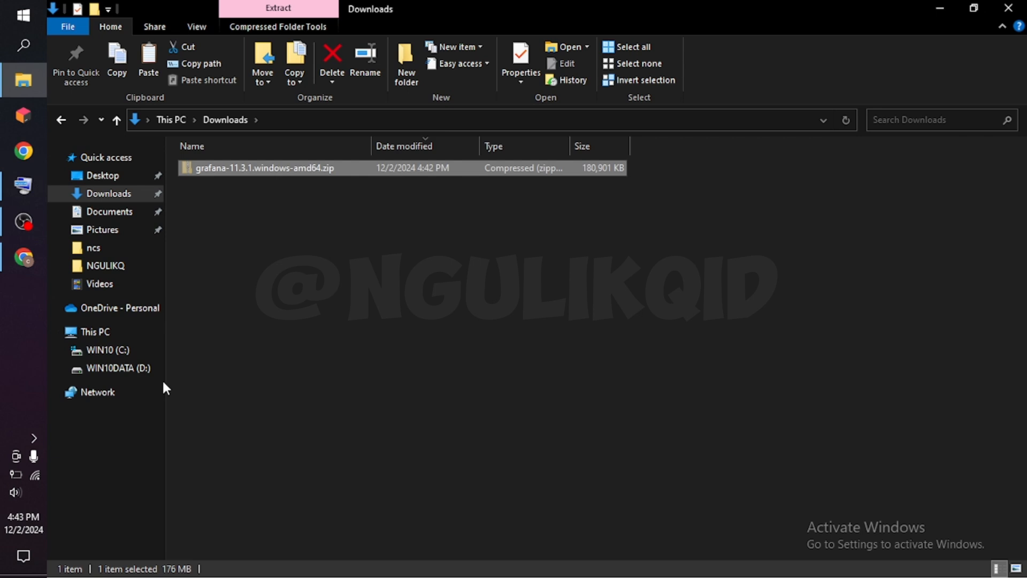
{"action": "left_click", "coordinate": [128, 352]}
{"action": "double_click", "coordinate": [229, 168]}
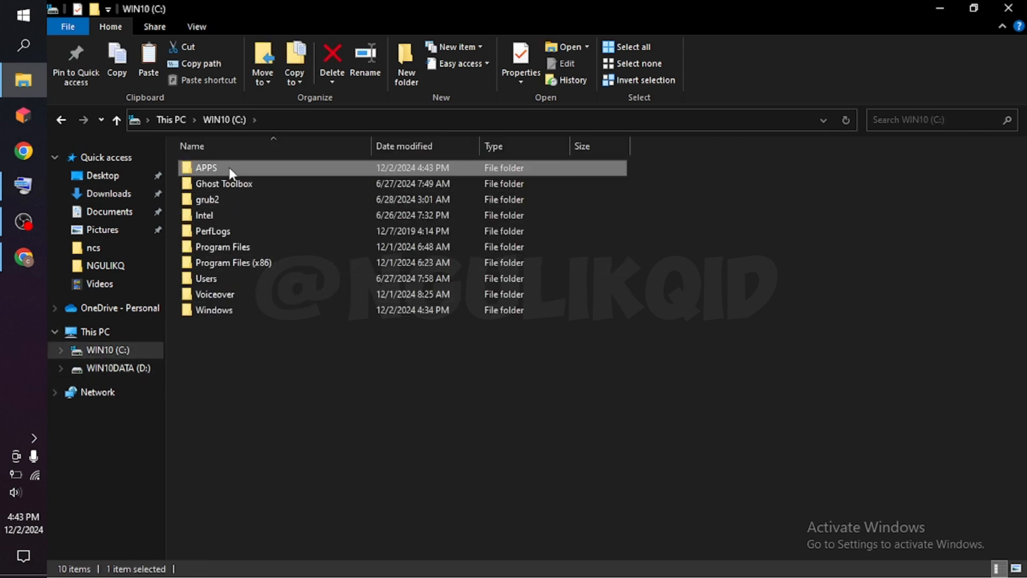
{"action": "double_click", "coordinate": [223, 169]}
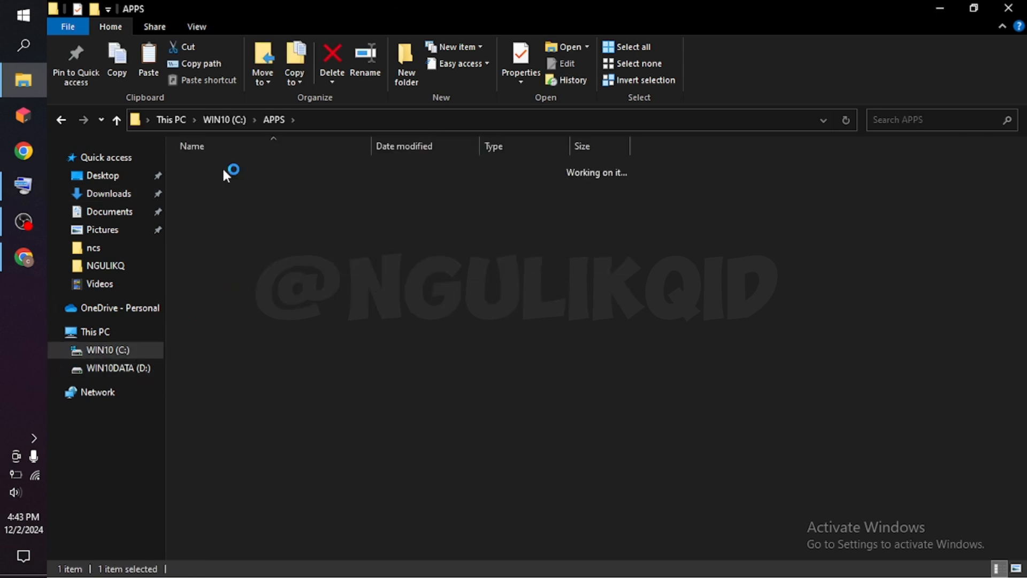
{"action": "right_click", "coordinate": [234, 197]}
{"action": "left_click", "coordinate": [281, 293]}
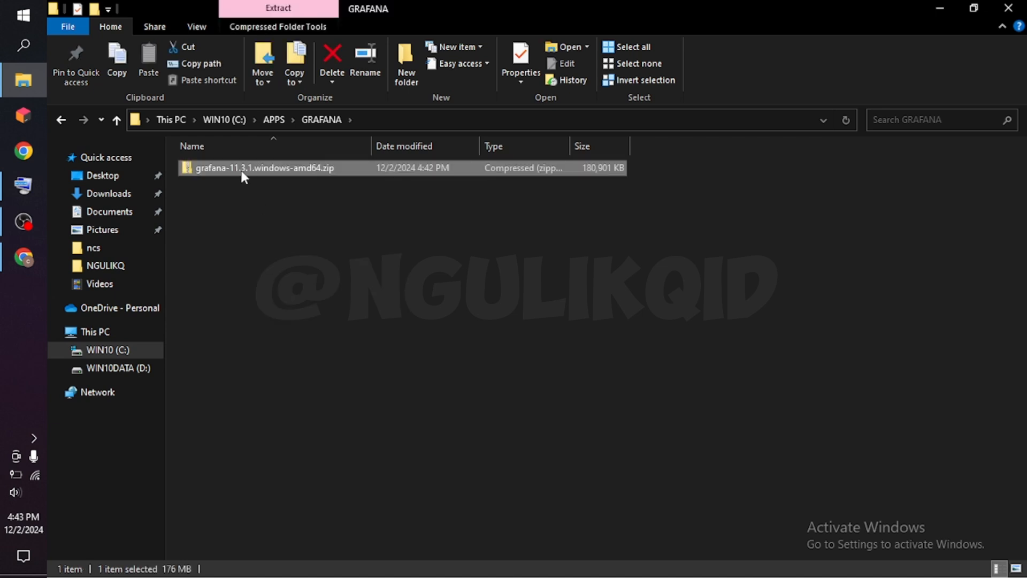
Extract grafana-11.3.1.windows-amd64.zip with 7-Zip into a grafana-11.3.1.windows-amd64 folder inside GRAFANA.
{"action": "right_click", "coordinate": [242, 172]}
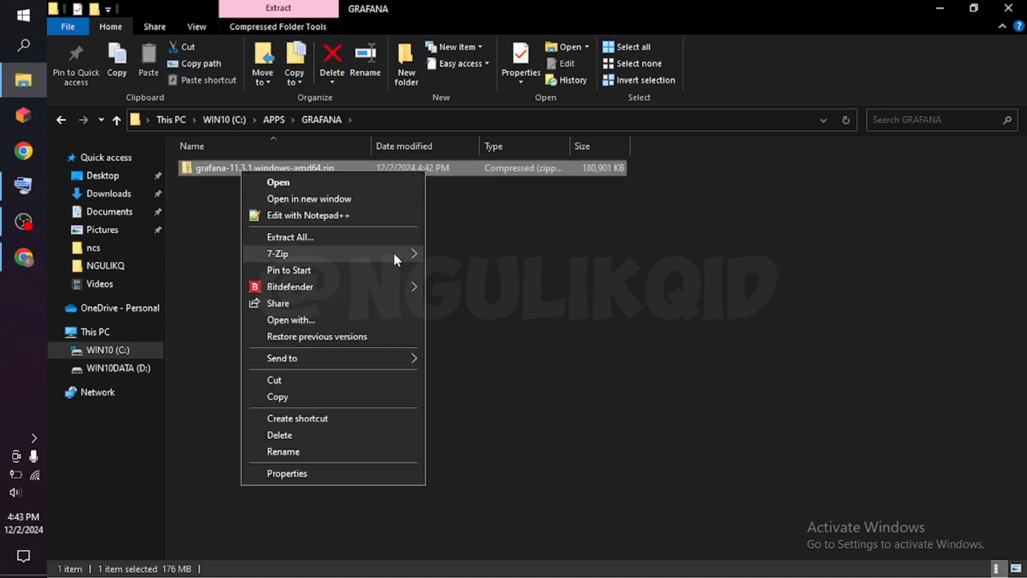
{"action": "mouse_move", "coordinate": [396, 255]}
{"action": "left_click", "coordinate": [521, 318]}
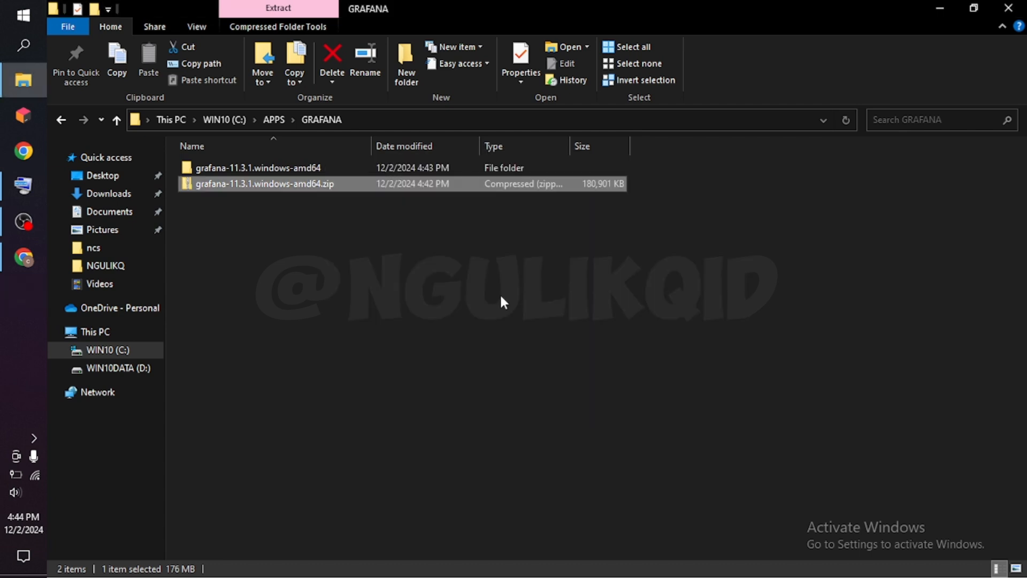
Examine the contents of the extracted grafana-v11.3.1 folder, then return to the GRAFANA folder.
{"action": "double_click", "coordinate": [312, 170]}
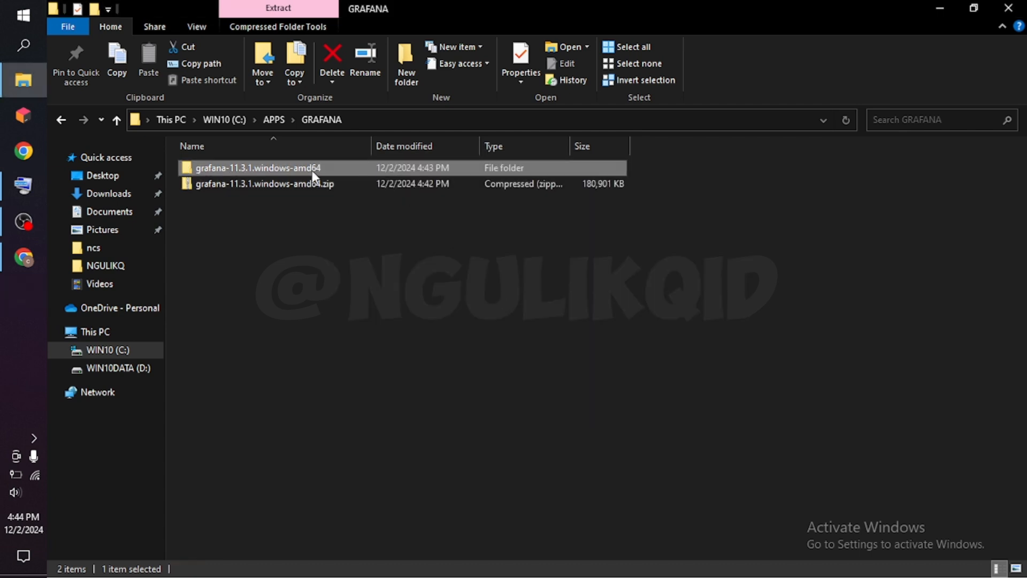
{"action": "double_click", "coordinate": [256, 167]}
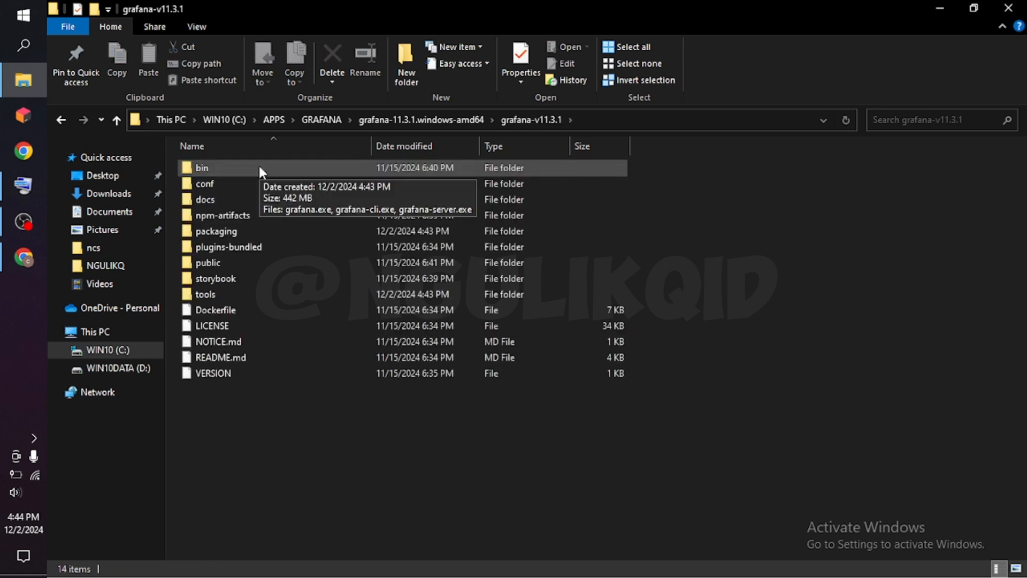
{"action": "left_click", "coordinate": [259, 165]}
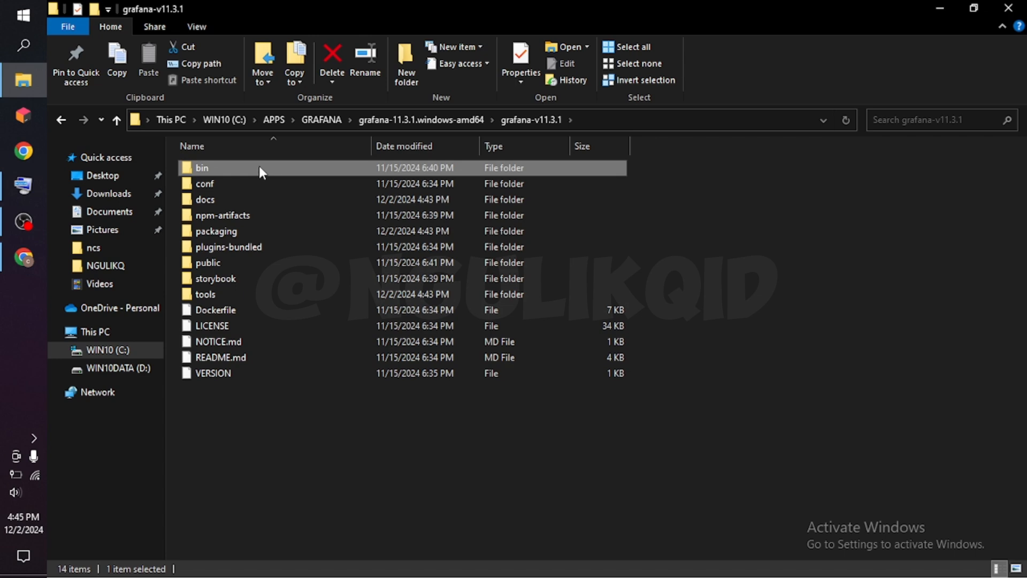
{"action": "left_click", "coordinate": [60, 120]}
{"action": "left_click", "coordinate": [60, 120]}
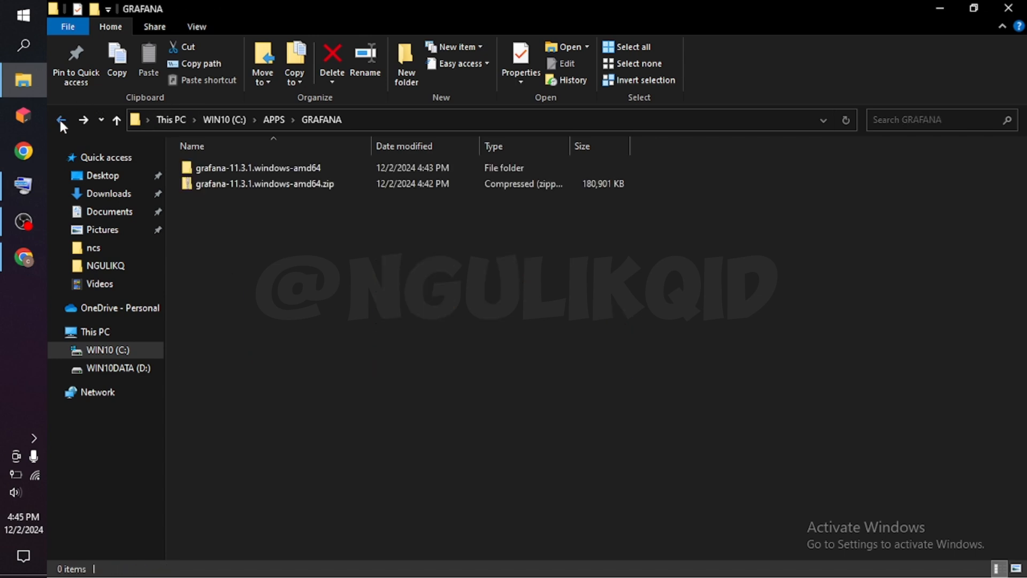
Open the bin folder of grafana-v11.3.1 inside the extracted grafana-11.3.1.windows-amd64 folder.
{"action": "left_click", "coordinate": [252, 171]}
{"action": "double_click", "coordinate": [251, 169]}
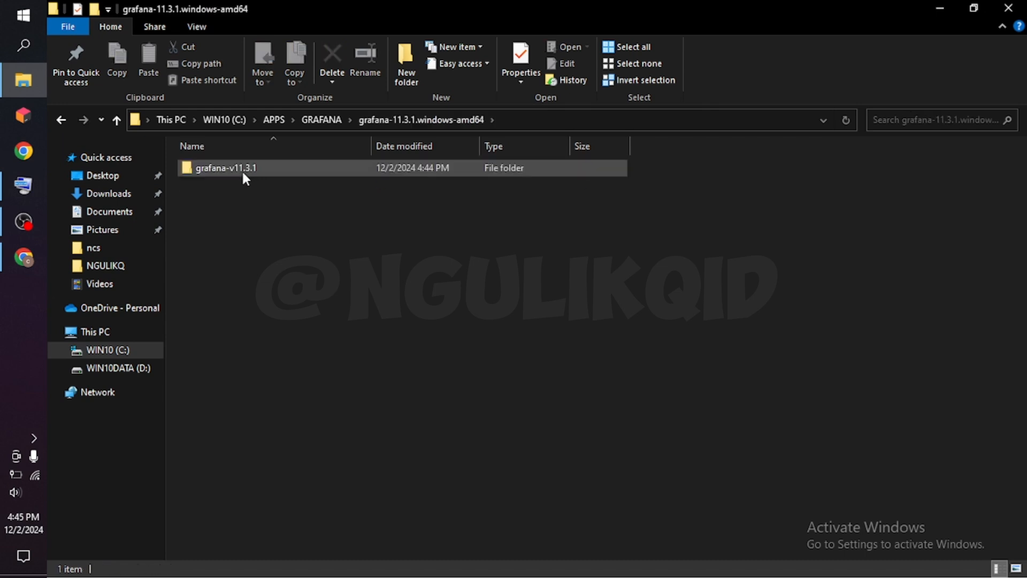
{"action": "double_click", "coordinate": [241, 169]}
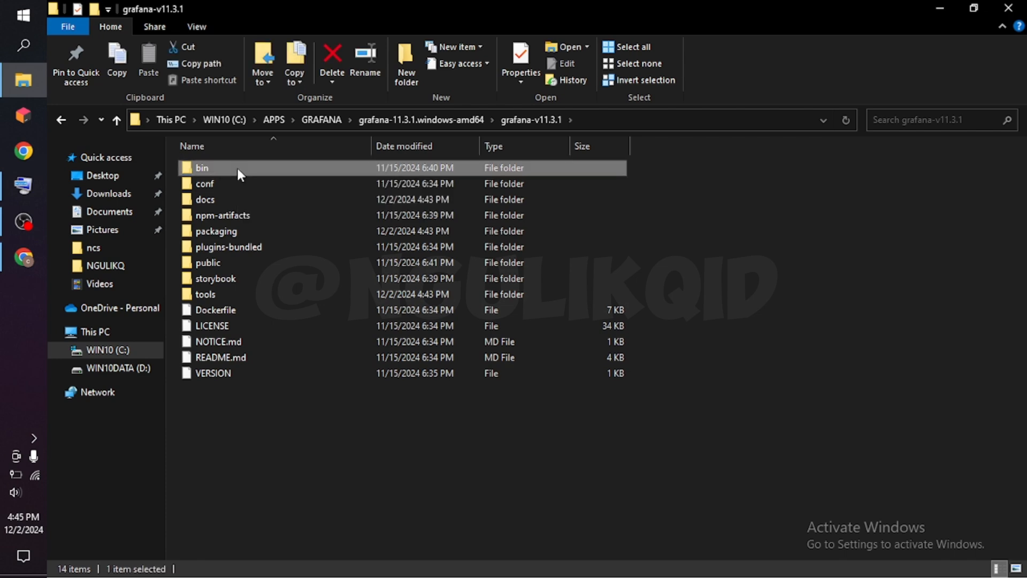
{"action": "double_click", "coordinate": [238, 168]}
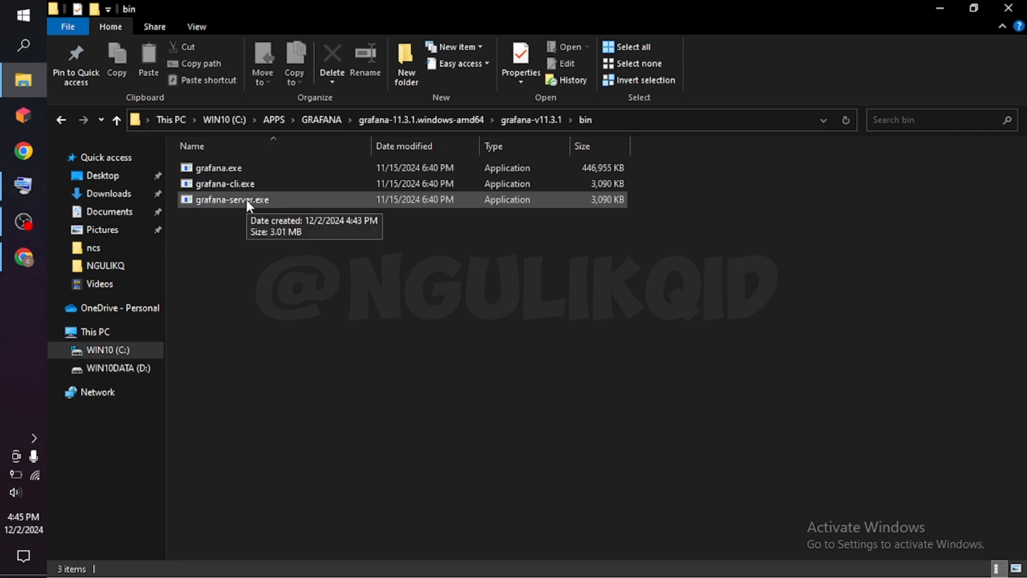
Run grafana-server.exe as administrator and maximize its console window.
{"action": "left_click", "coordinate": [248, 203]}
{"action": "right_click", "coordinate": [248, 203]}
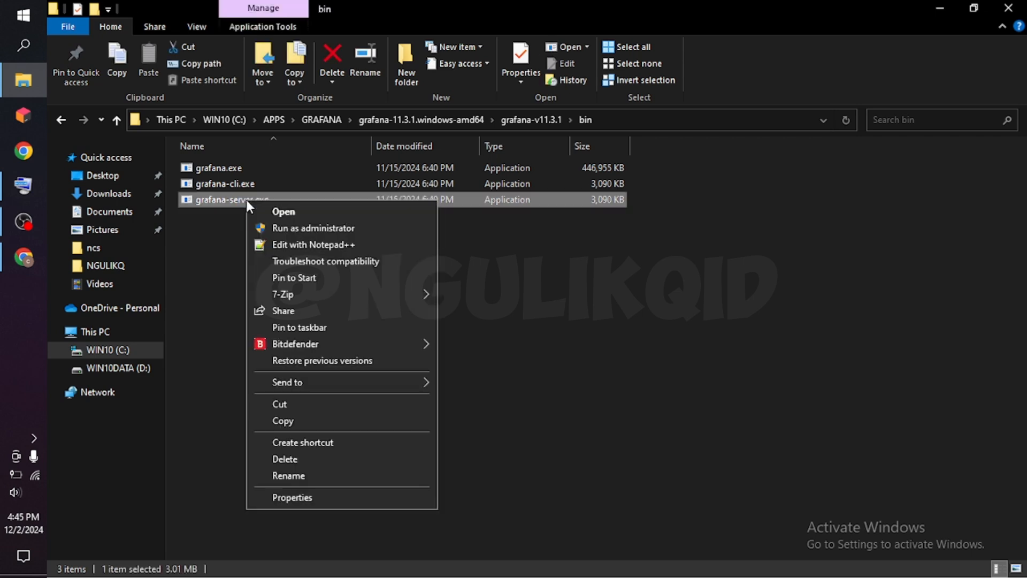
{"action": "left_click", "coordinate": [277, 227]}
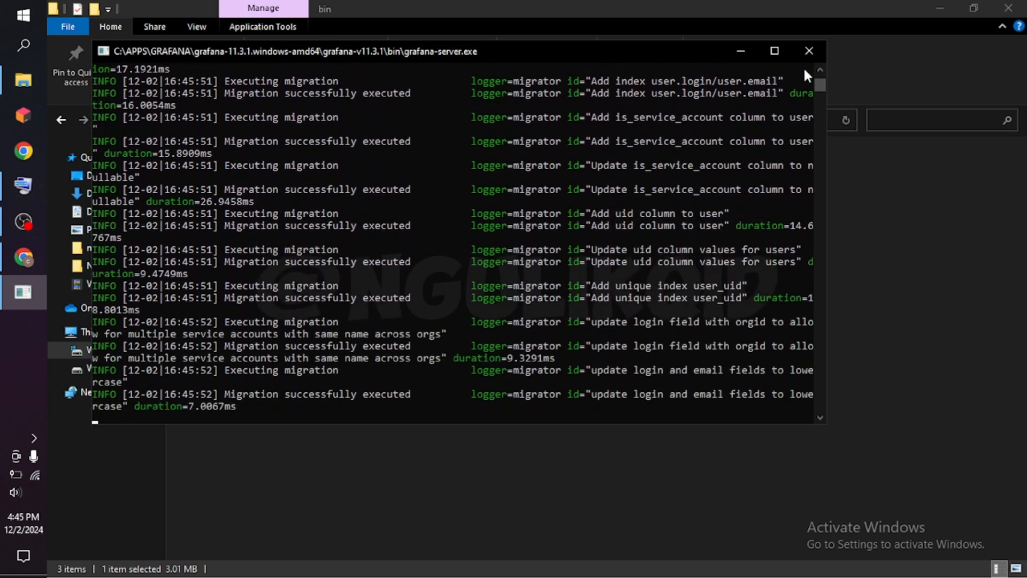
{"action": "left_click", "coordinate": [782, 51]}
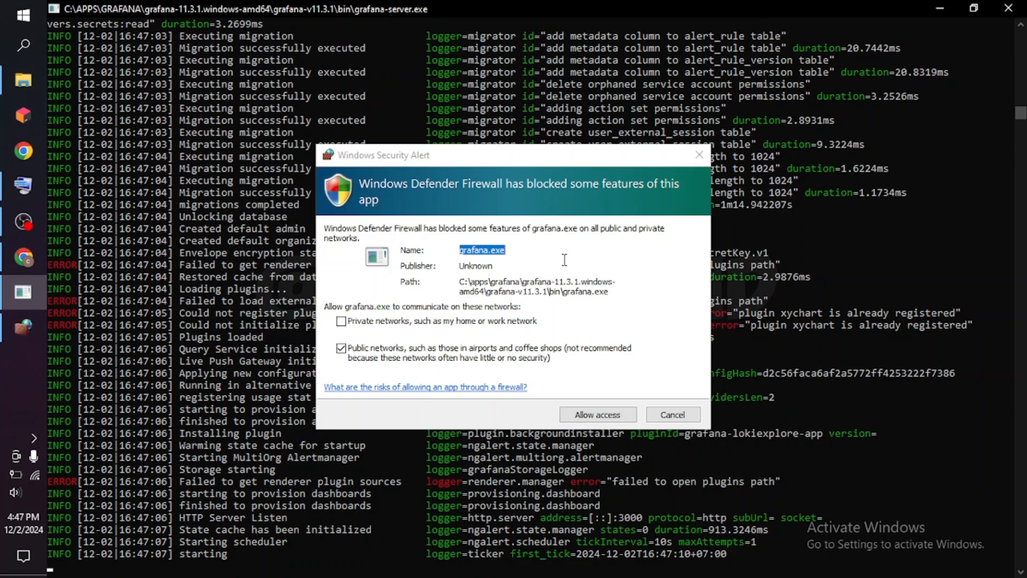
Allow grafana.exe through Windows Defender Firewall on both private and public networks, and check the server's startup log.
{"action": "left_click", "coordinate": [474, 322]}
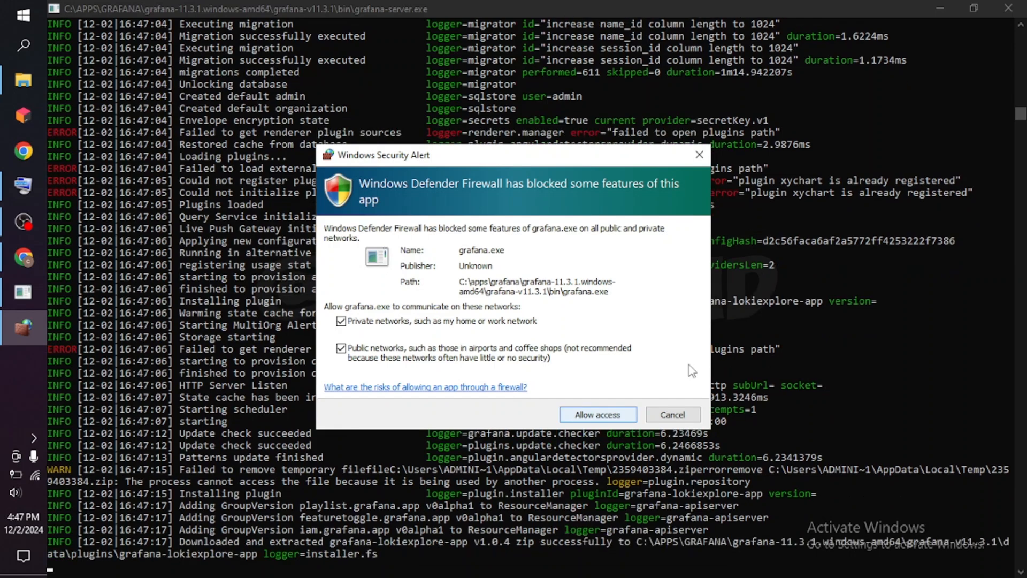
{"action": "left_click", "coordinate": [615, 415]}
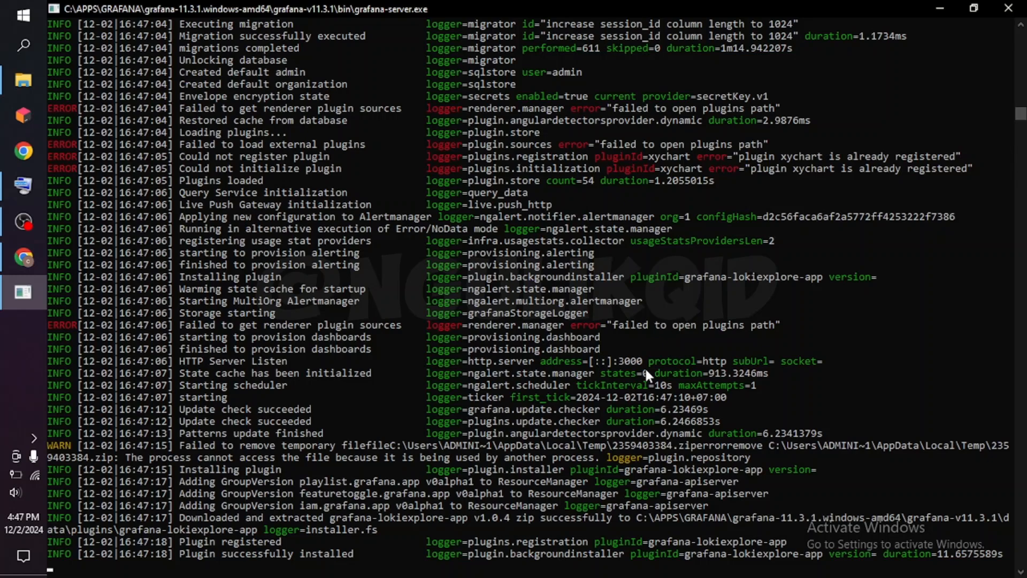
{"action": "scroll", "coordinate": [644, 367], "scroll_direction": "down", "scroll_amount": 2}
{"action": "scroll", "coordinate": [646, 371], "scroll_direction": "up", "scroll_amount": 1}
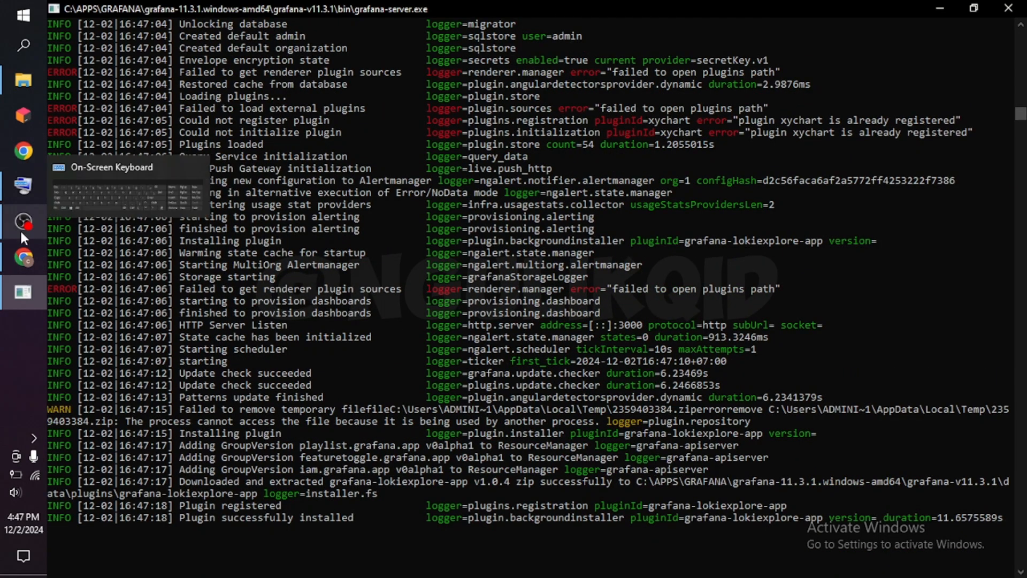
Switch to the Chrome window and load localhost:3000 in a new tab.
{"action": "left_click", "coordinate": [23, 263]}
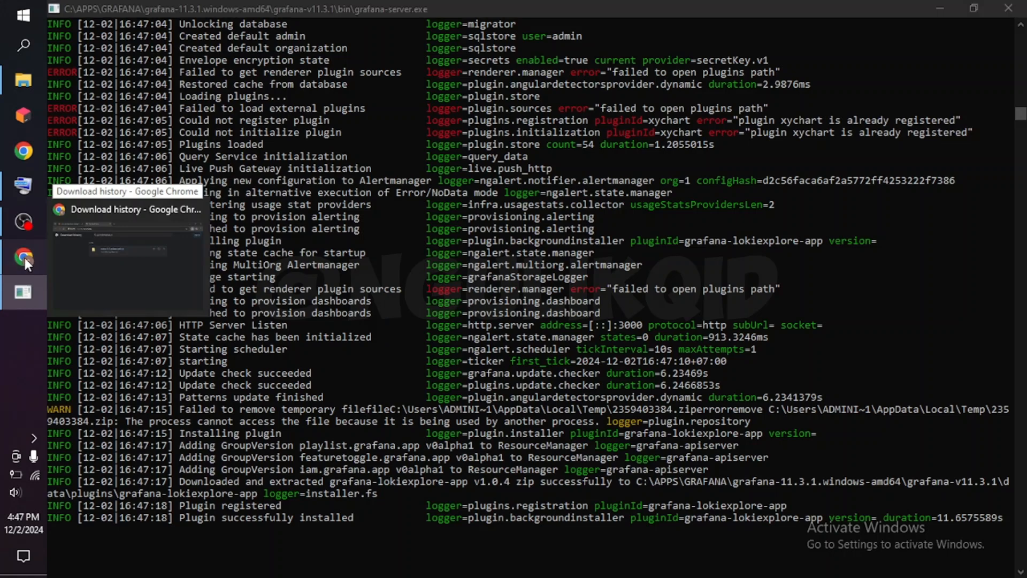
{"action": "left_click", "coordinate": [445, 16]}
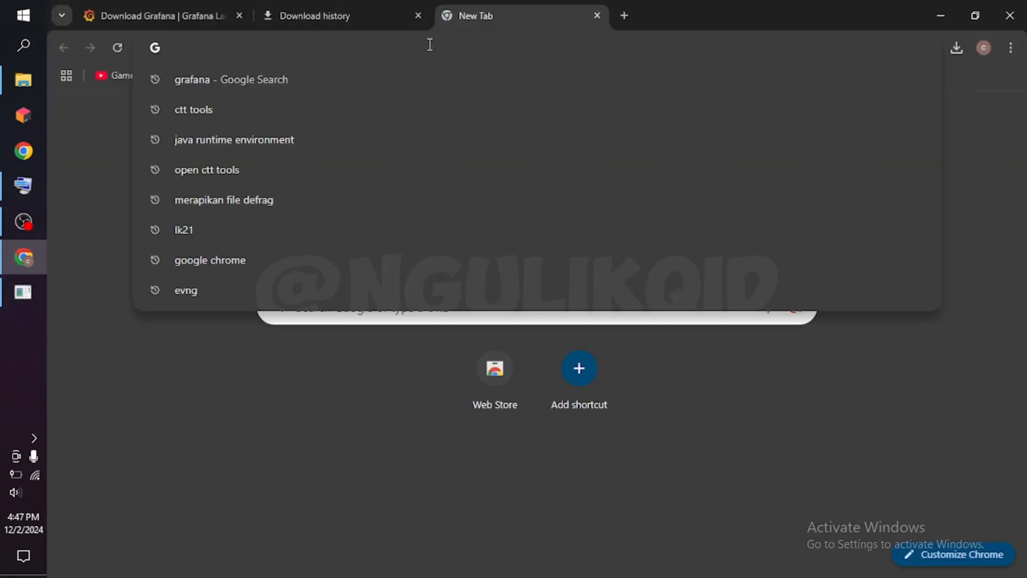
{"action": "type", "text": "localho"}
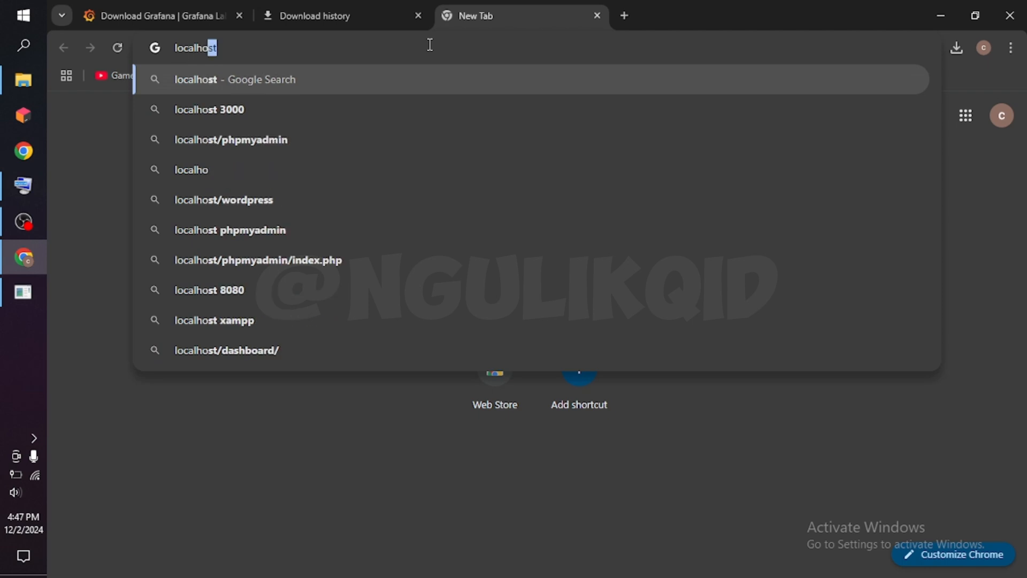
{"action": "type", "text": "st:"}
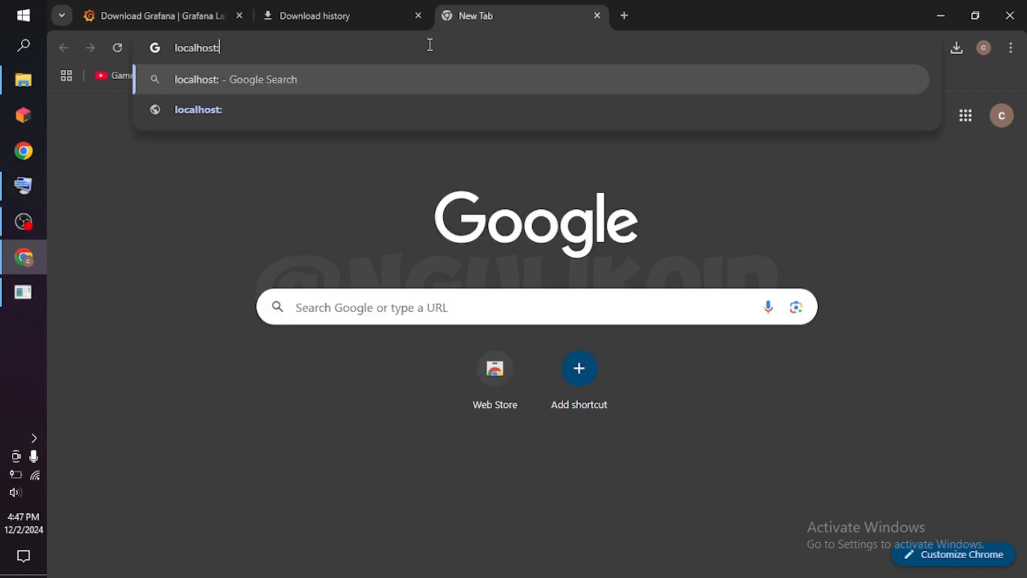
{"action": "type", "text": "3000"}
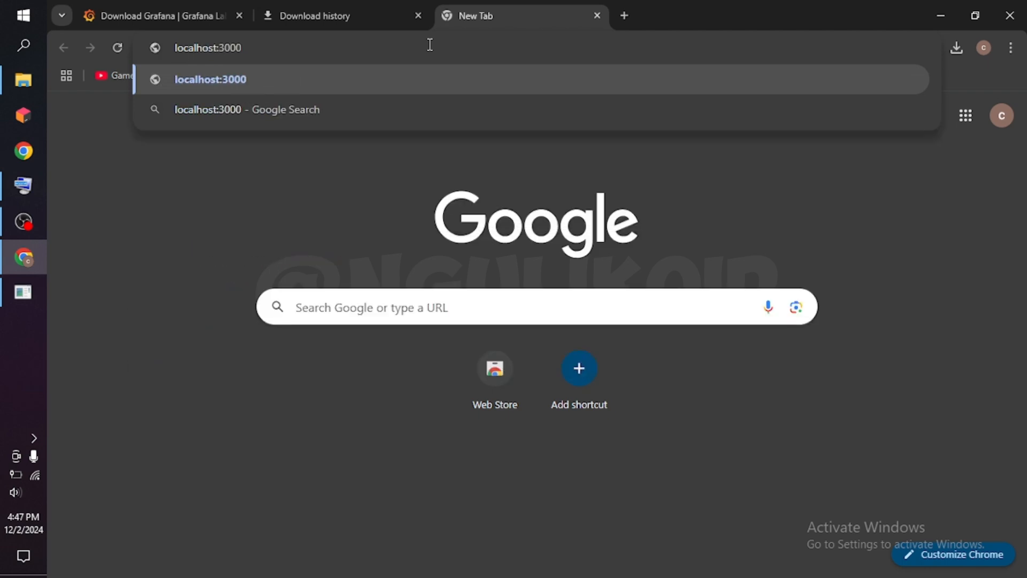
{"action": "key", "text": "Return"}
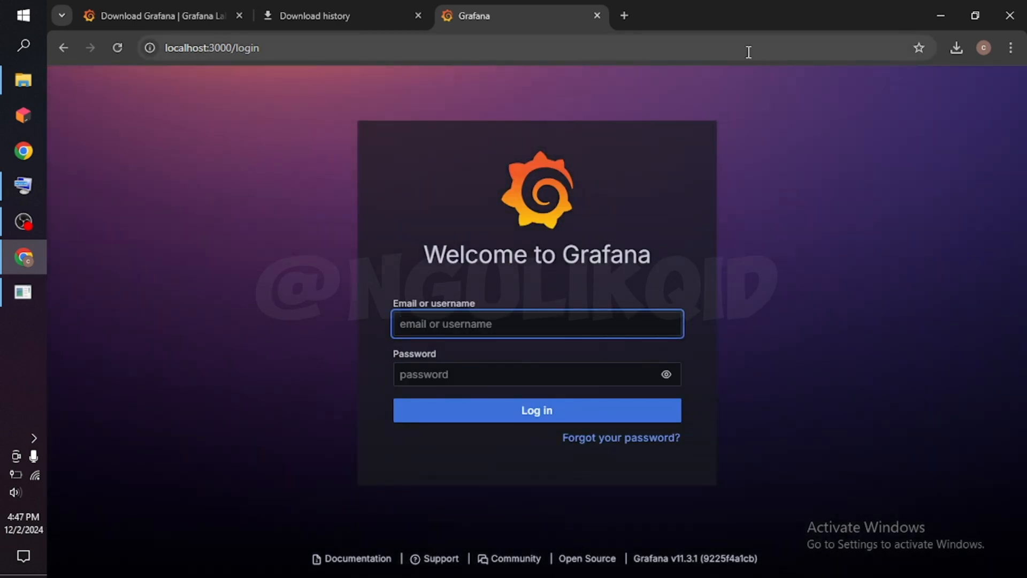
Log in to Grafana with the username admin and the account password.
{"action": "type", "text": "admin"}
{"action": "left_click", "coordinate": [516, 379]}
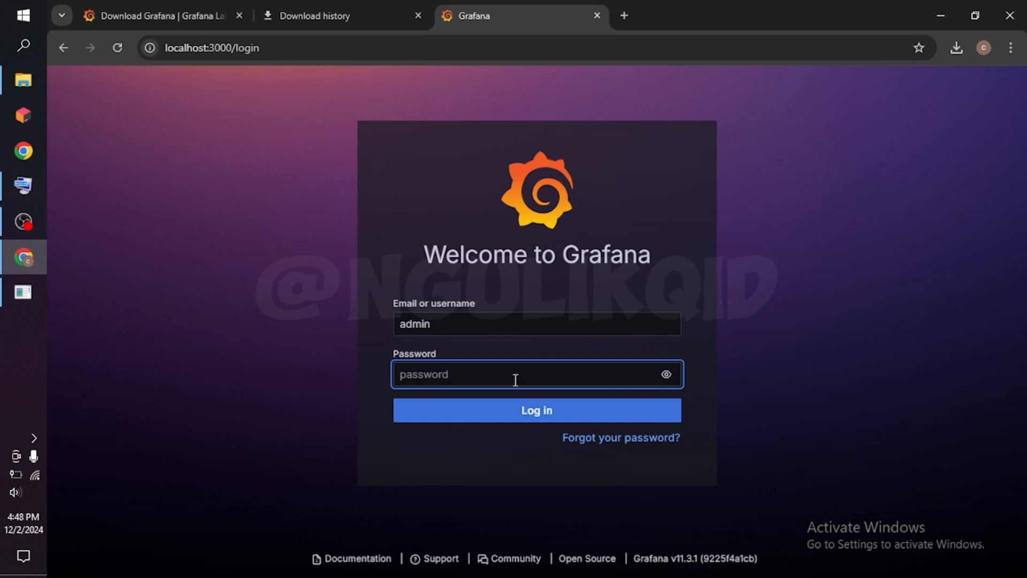
{"action": "type", "text": "admin"}
{"action": "left_click", "coordinate": [523, 415]}
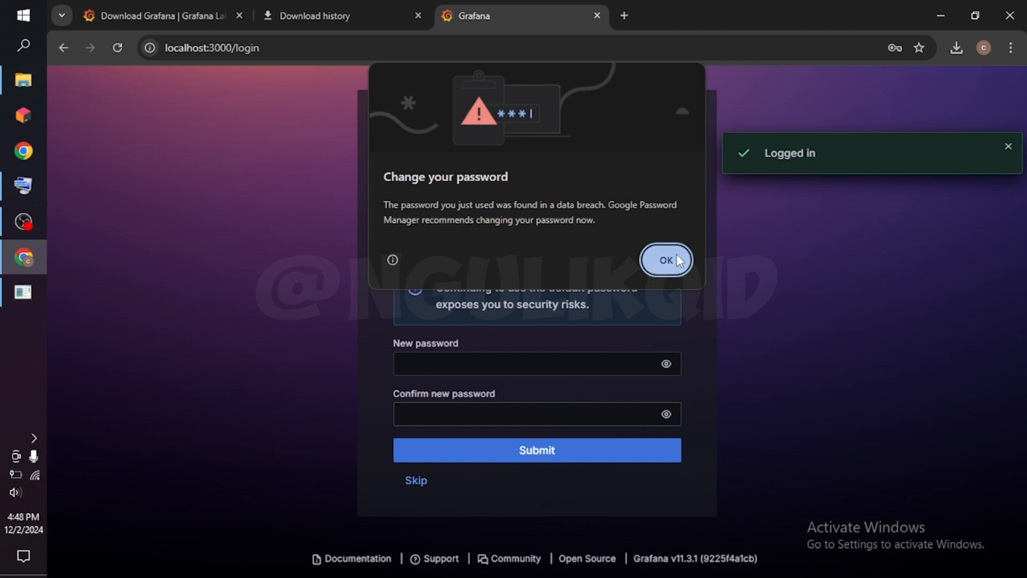
Dismiss the browser's password prompts without ever saving the login, and skip Grafana's password update.
{"action": "left_click", "coordinate": [676, 256]}
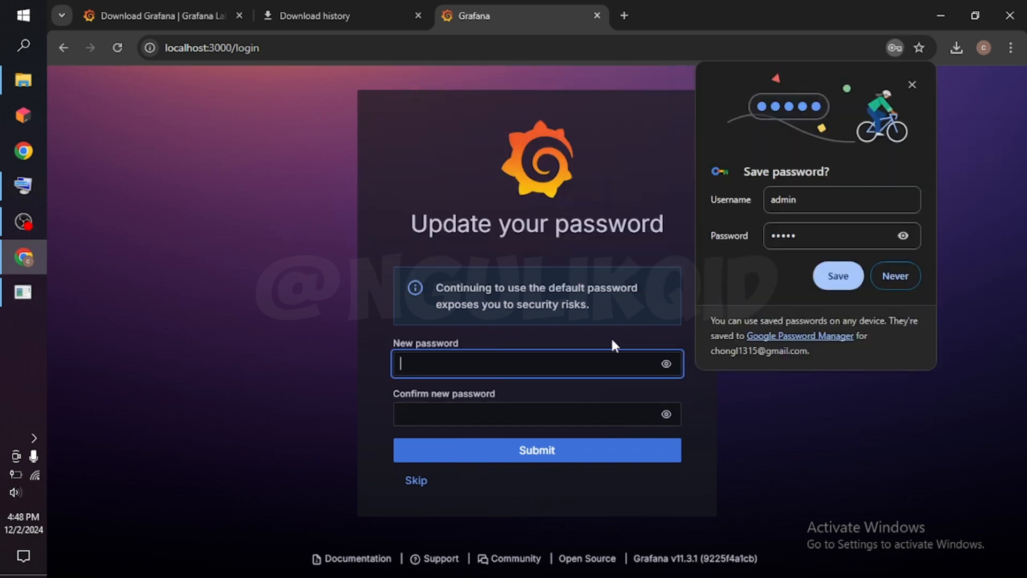
{"action": "left_click", "coordinate": [895, 281]}
{"action": "left_click", "coordinate": [413, 480]}
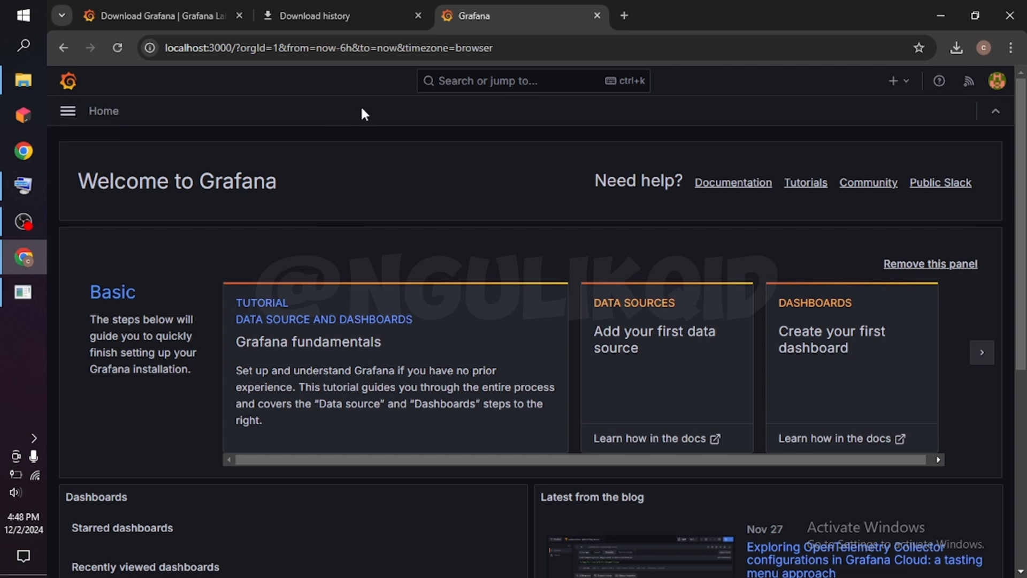
Look over the Grafana home page and open the main navigation menu.
{"action": "scroll", "coordinate": [268, 240], "scroll_direction": "down", "scroll_amount": 4}
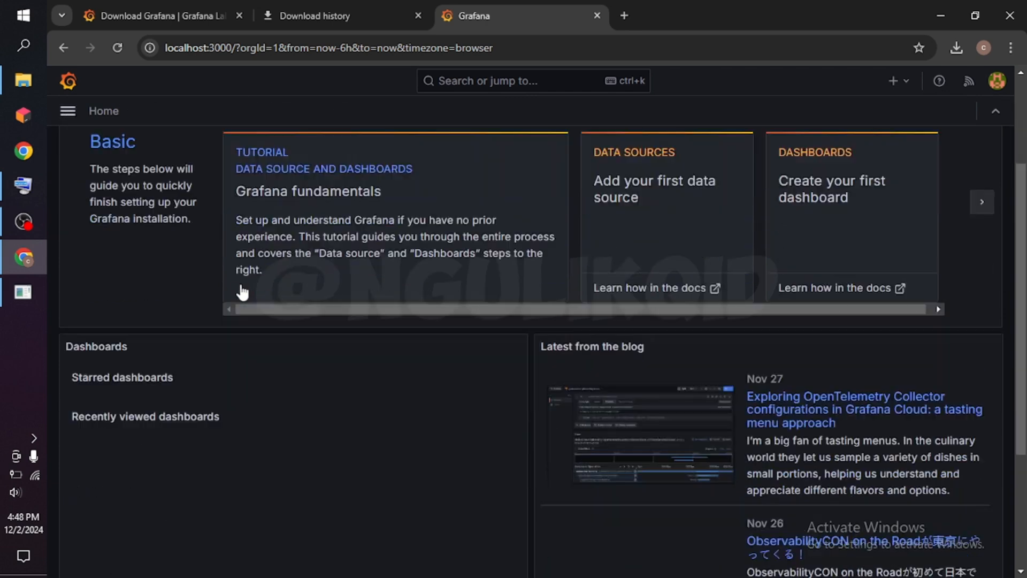
{"action": "scroll", "coordinate": [241, 289], "scroll_direction": "up", "scroll_amount": 3}
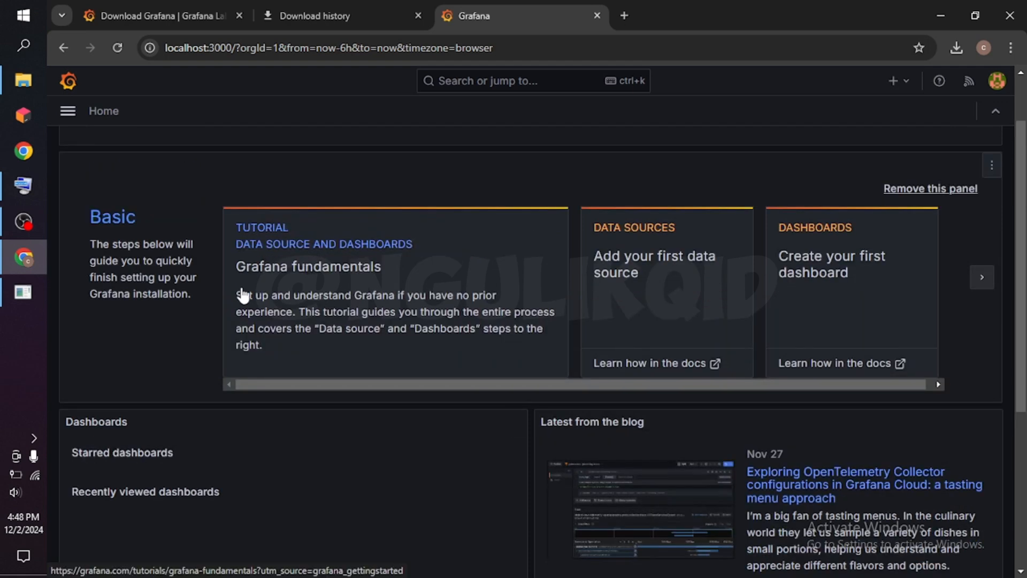
{"action": "scroll", "coordinate": [242, 294], "scroll_direction": "up", "scroll_amount": 2}
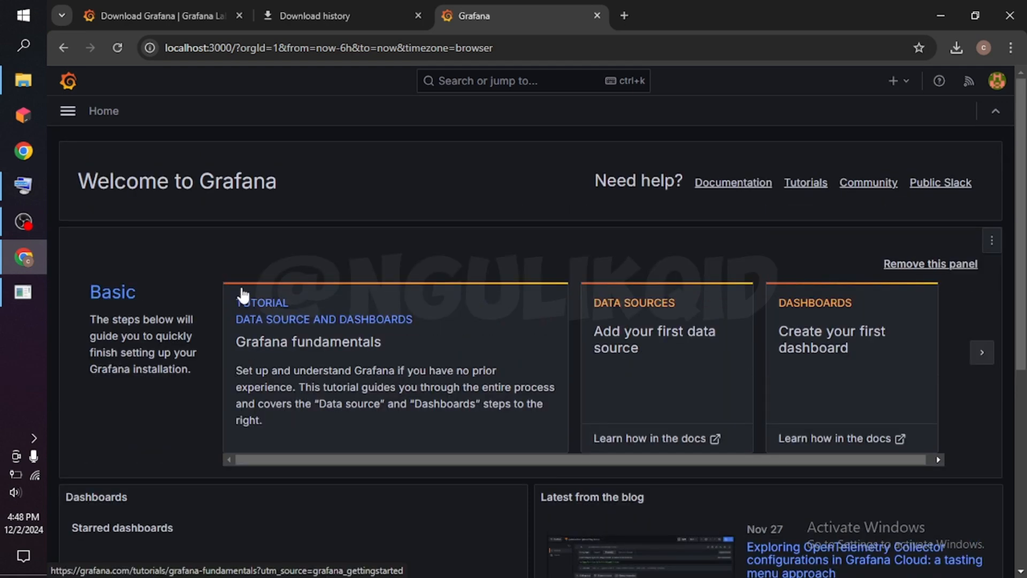
{"action": "left_click", "coordinate": [68, 113]}
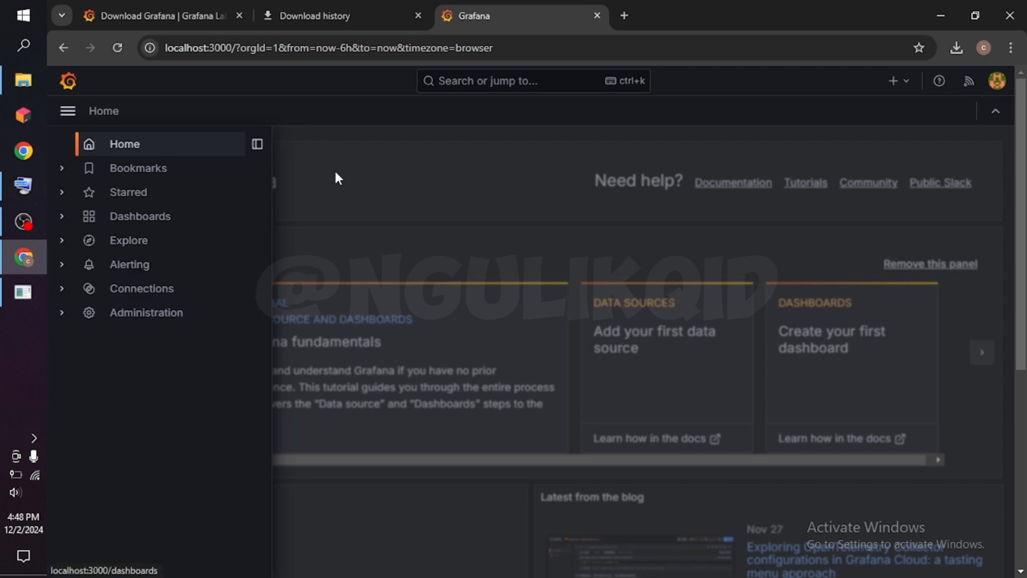
Close the navigation menu, hide and restore the top search bar, and look over the home page's panels.
{"action": "left_click", "coordinate": [332, 114]}
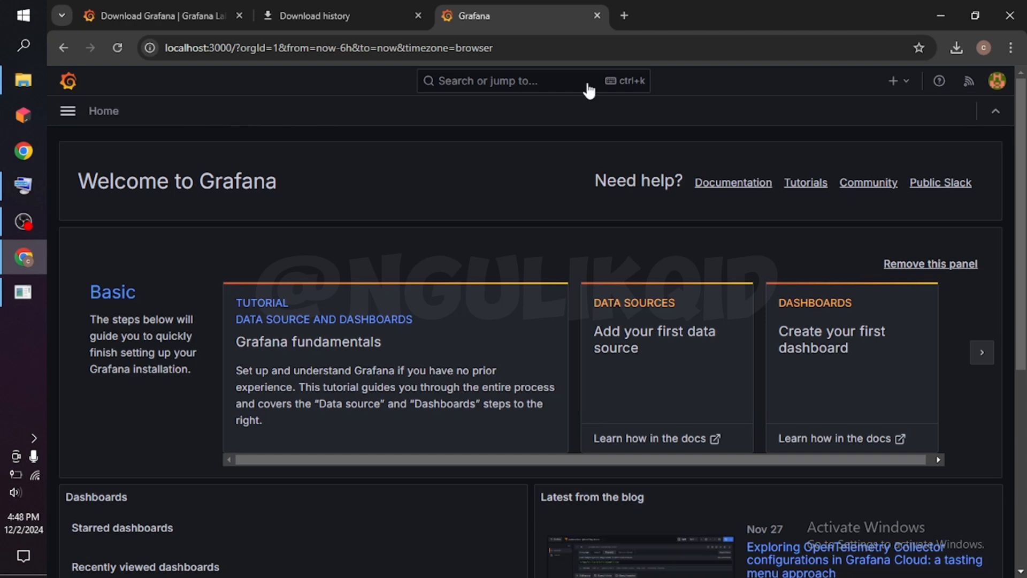
{"action": "left_click", "coordinate": [995, 113]}
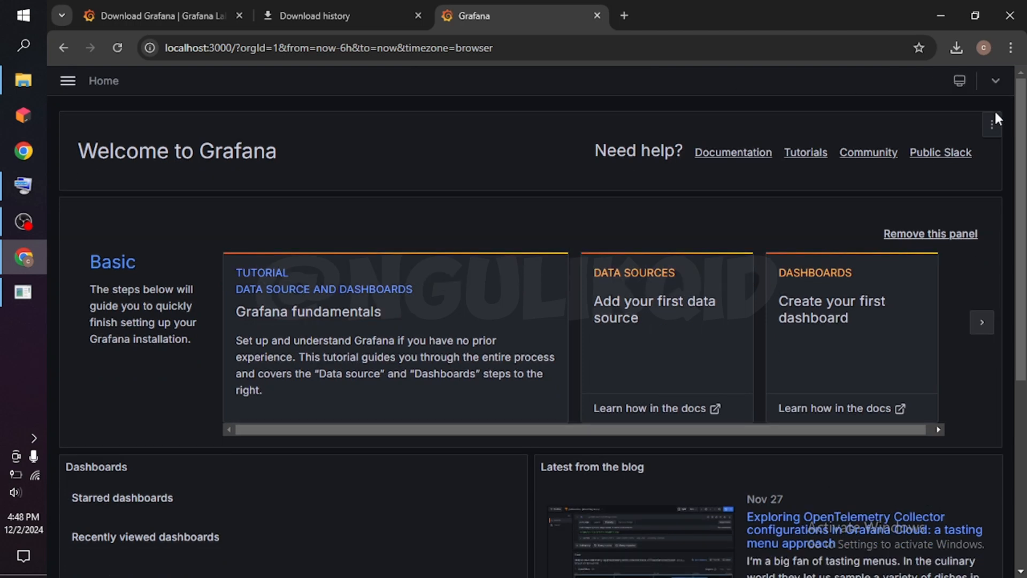
{"action": "left_click", "coordinate": [993, 81]}
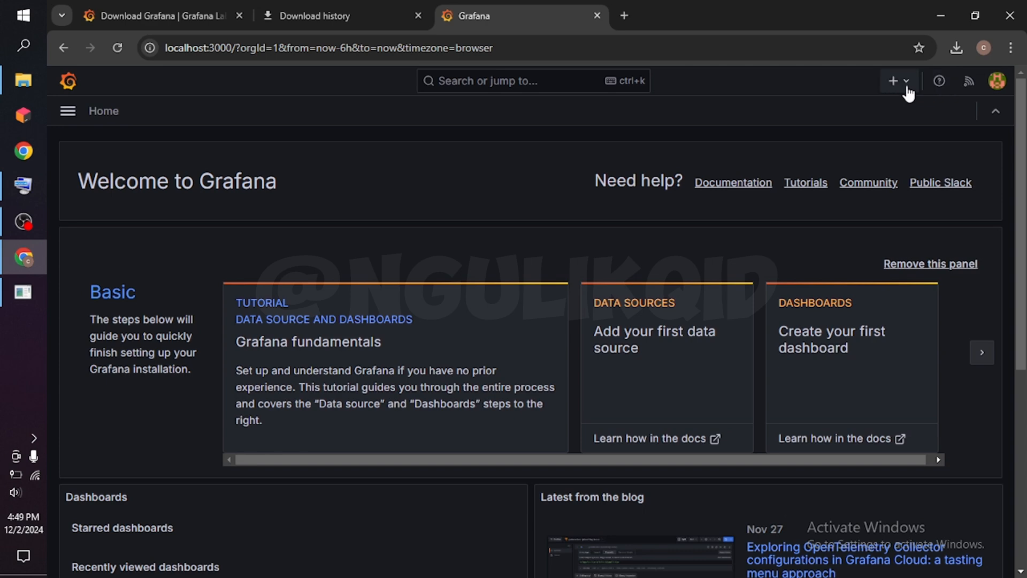
{"action": "scroll", "coordinate": [831, 247], "scroll_direction": "down", "scroll_amount": 3}
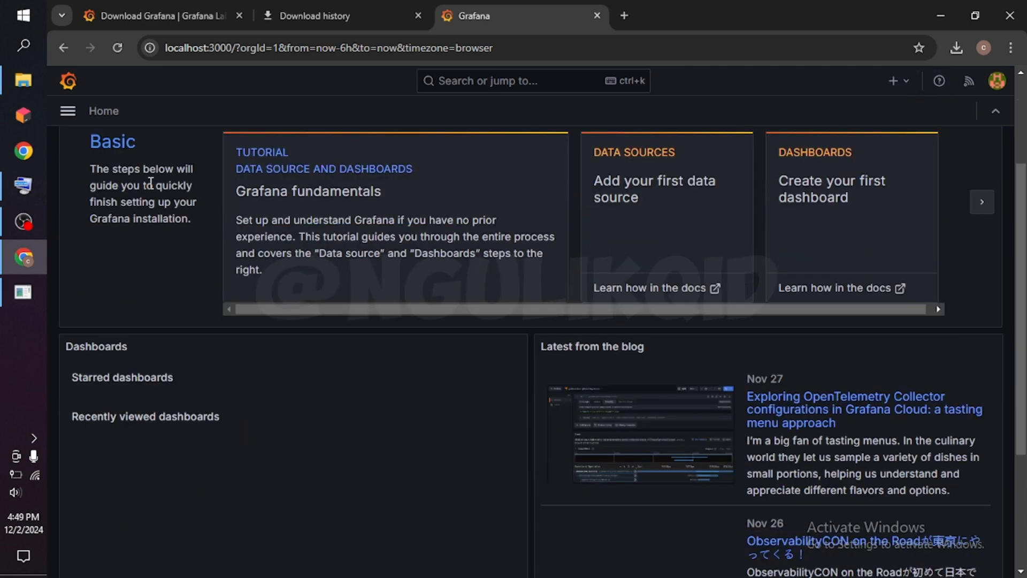
Open the Connections page for adding a new connection and browse the full catalogue of available data sources.
{"action": "left_click", "coordinate": [68, 113]}
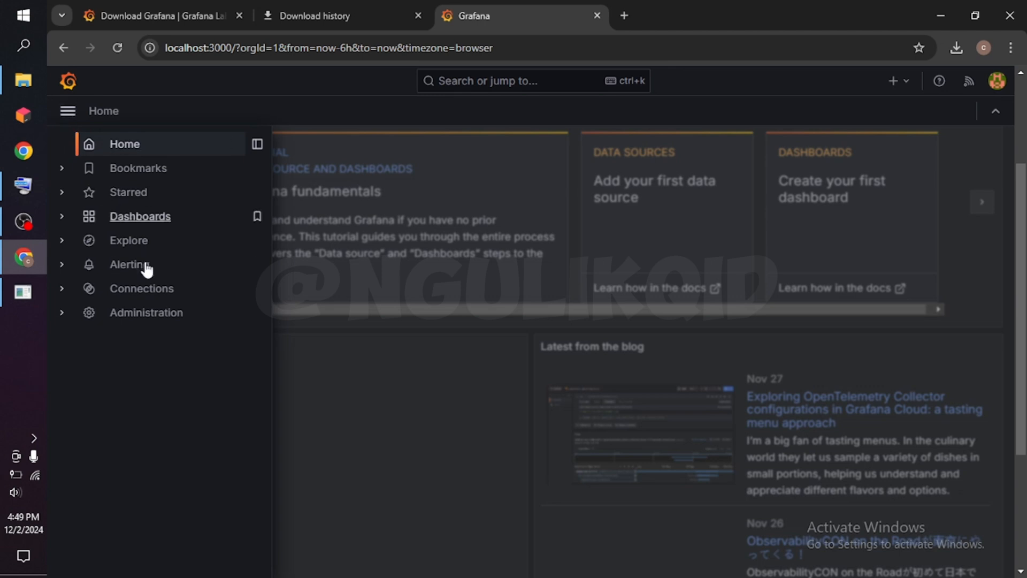
{"action": "left_click", "coordinate": [147, 289]}
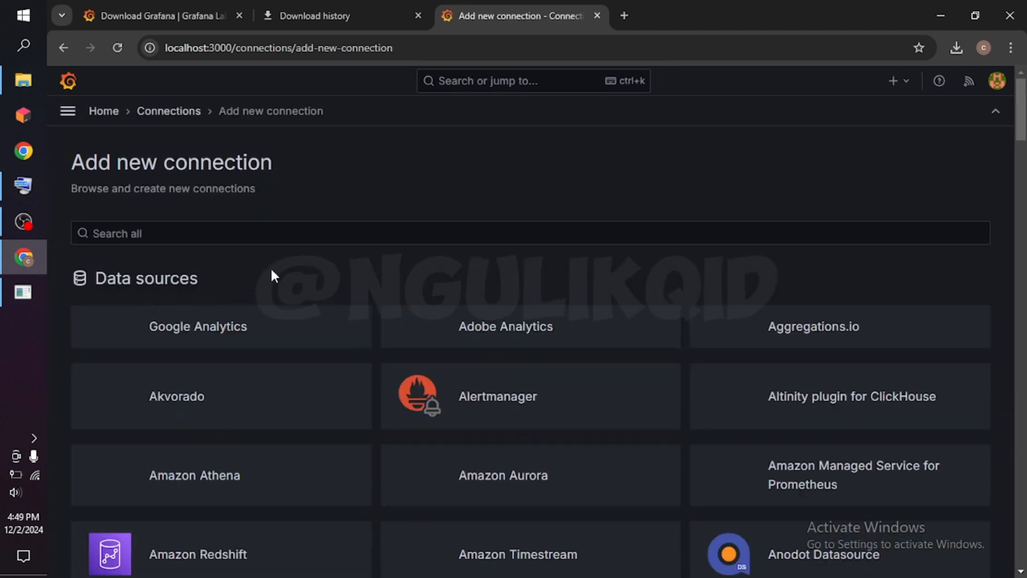
{"action": "scroll", "coordinate": [271, 270], "scroll_direction": "down", "scroll_amount": 3}
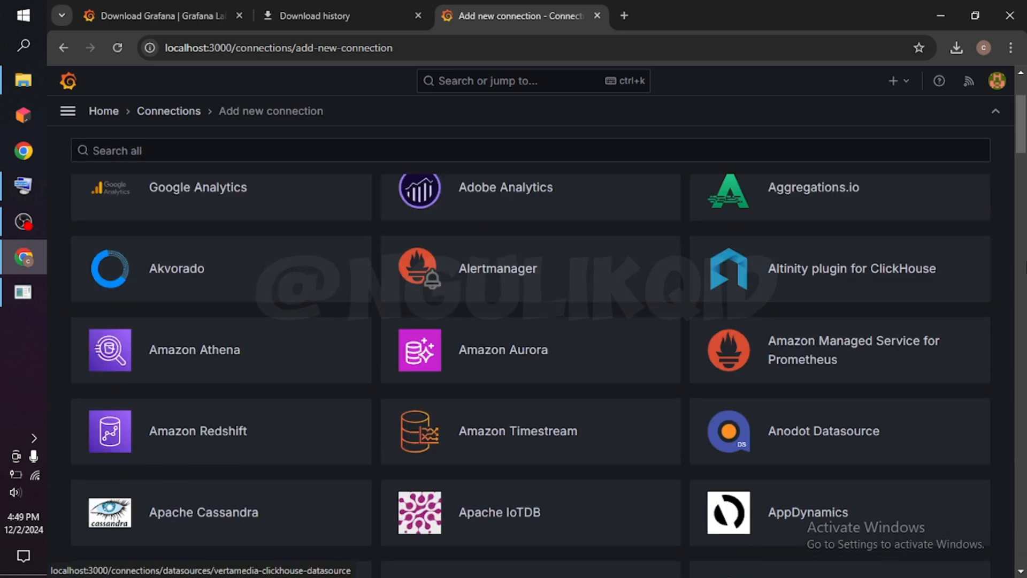
{"action": "scroll", "coordinate": [1006, 274], "scroll_direction": "down", "scroll_amount": 3}
{"action": "scroll", "coordinate": [1003, 265], "scroll_direction": "down", "scroll_amount": 1}
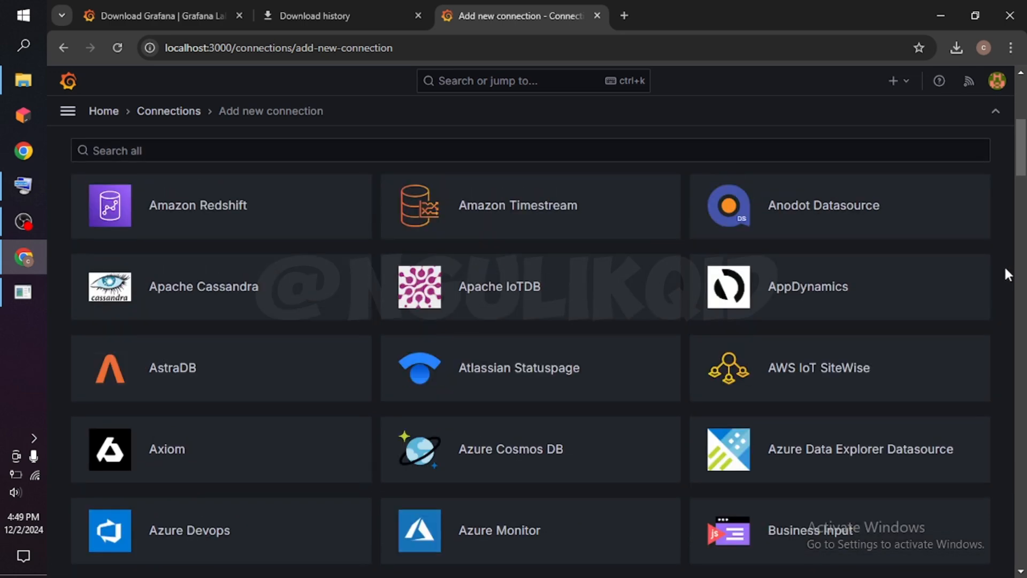
{"action": "scroll", "coordinate": [1003, 265], "scroll_direction": "down", "scroll_amount": 1}
{"action": "scroll", "coordinate": [1004, 265], "scroll_direction": "down", "scroll_amount": 5}
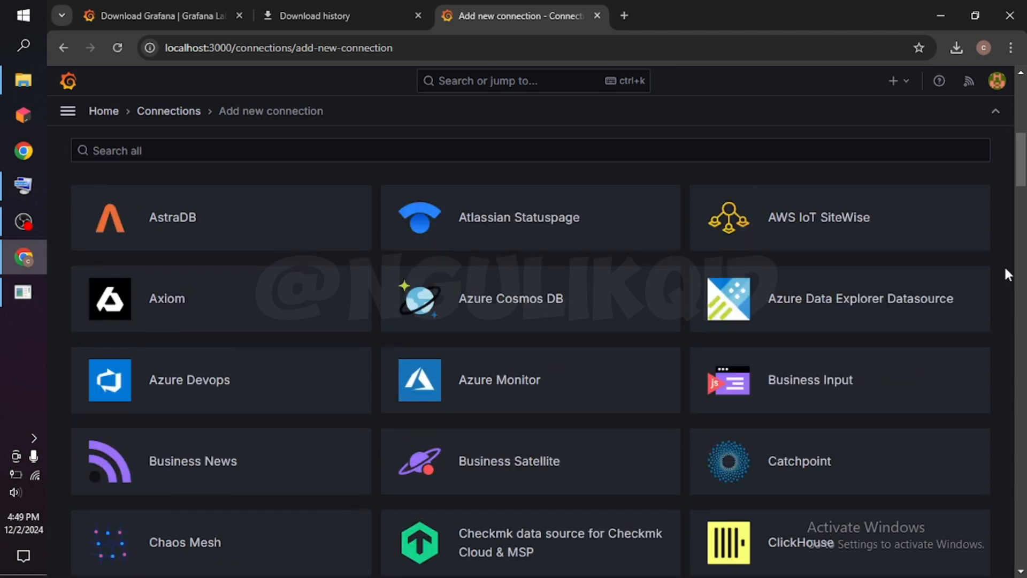
{"action": "scroll", "coordinate": [1004, 270], "scroll_direction": "down", "scroll_amount": 3}
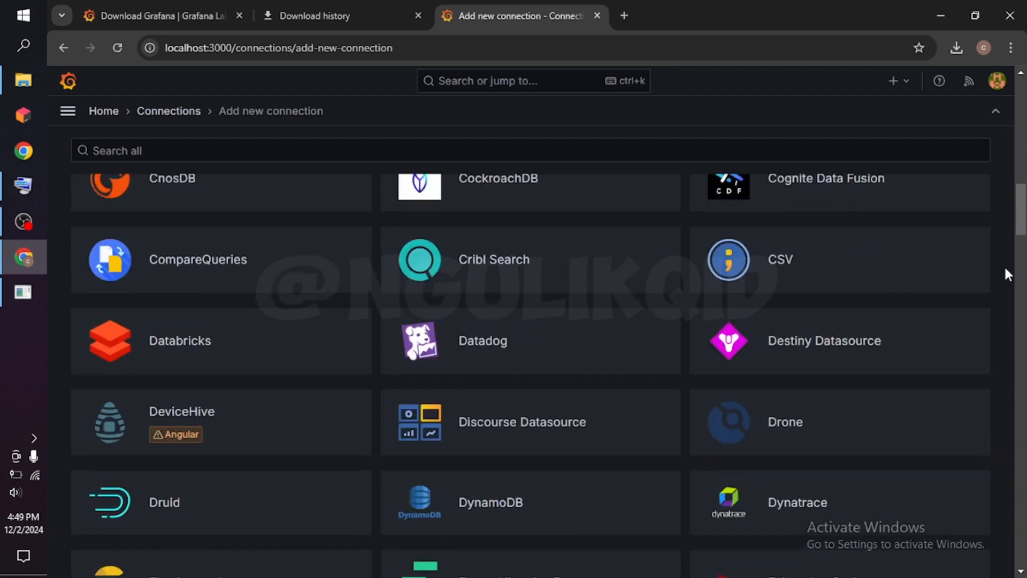
{"action": "scroll", "coordinate": [1003, 265], "scroll_direction": "down", "scroll_amount": 2}
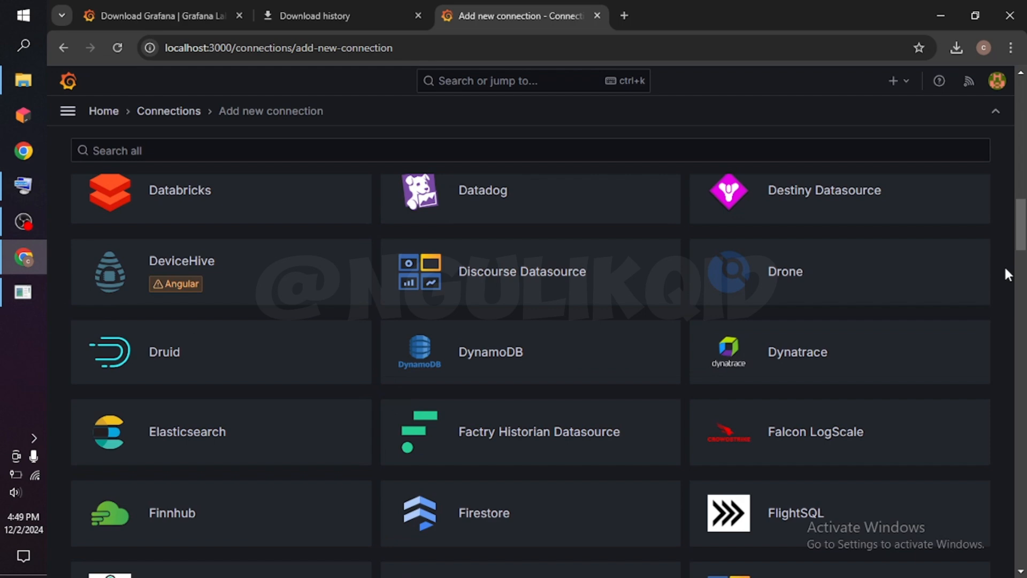
{"action": "scroll", "coordinate": [1003, 265], "scroll_direction": "down", "scroll_amount": 2}
{"action": "scroll", "coordinate": [1004, 275], "scroll_direction": "down", "scroll_amount": 1}
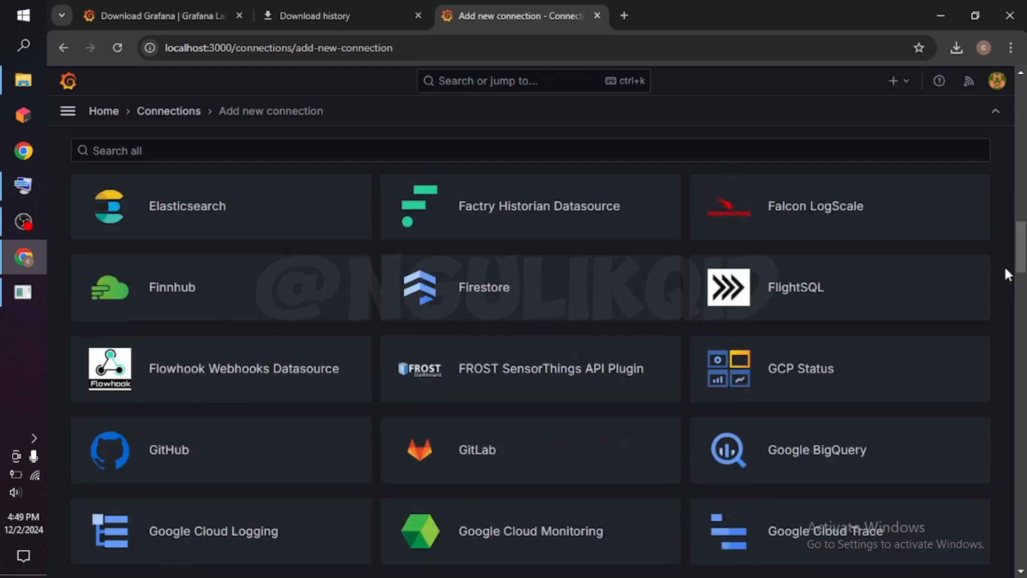
{"action": "scroll", "coordinate": [1005, 269], "scroll_direction": "down", "scroll_amount": 2}
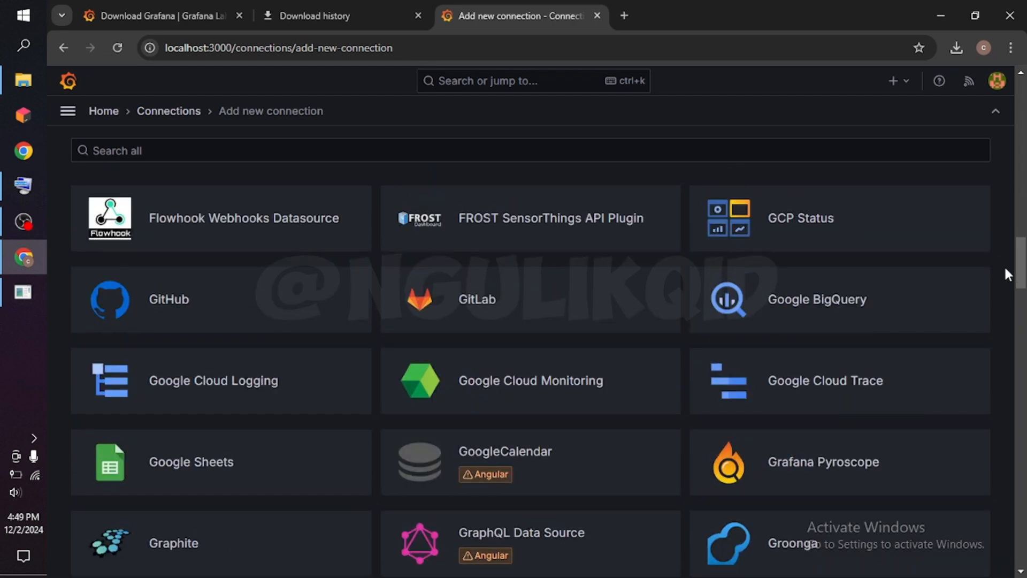
{"action": "scroll", "coordinate": [1005, 269], "scroll_direction": "down", "scroll_amount": 2}
{"action": "scroll", "coordinate": [1005, 270], "scroll_direction": "down", "scroll_amount": 5}
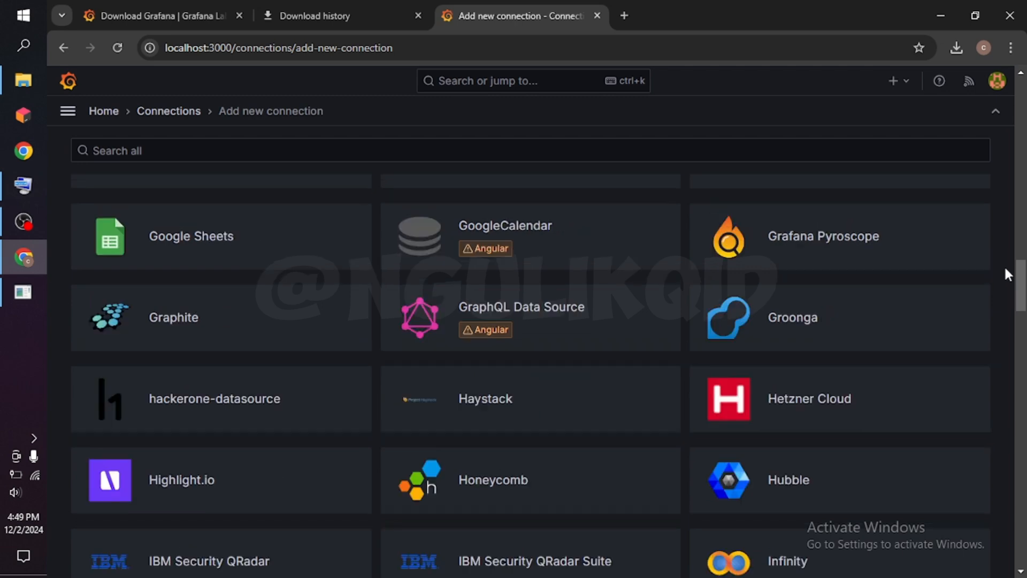
{"action": "scroll", "coordinate": [1005, 270], "scroll_direction": "down", "scroll_amount": 4}
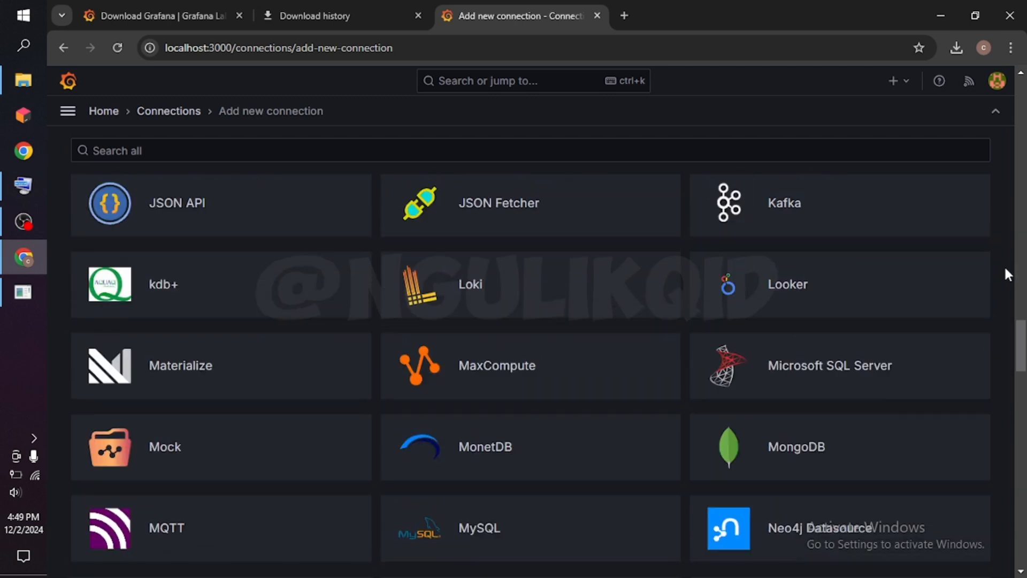
{"action": "scroll", "coordinate": [1003, 275], "scroll_direction": "down", "scroll_amount": 1}
{"action": "scroll", "coordinate": [1004, 274], "scroll_direction": "down", "scroll_amount": 1}
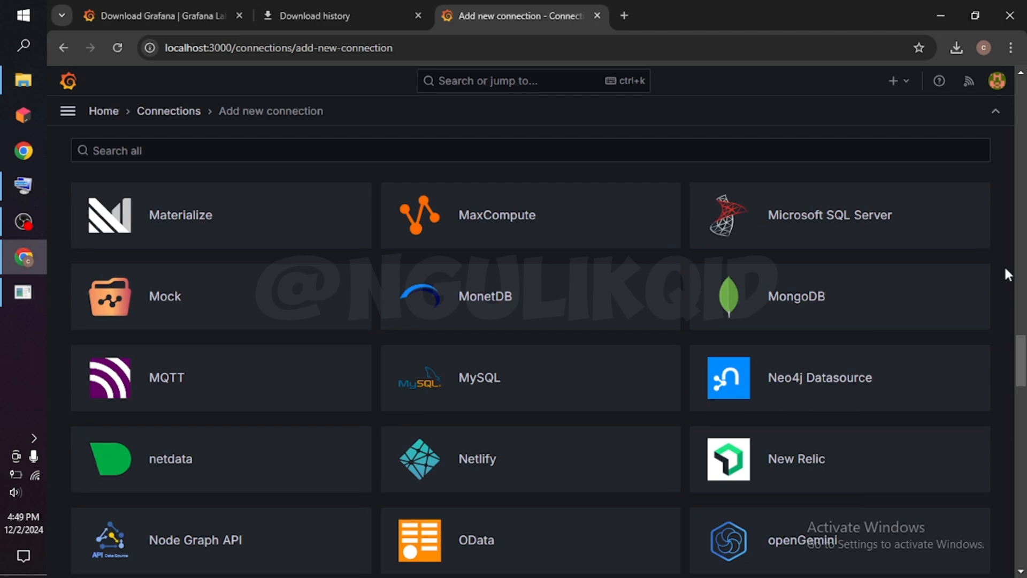
{"action": "scroll", "coordinate": [1006, 271], "scroll_direction": "down", "scroll_amount": 1}
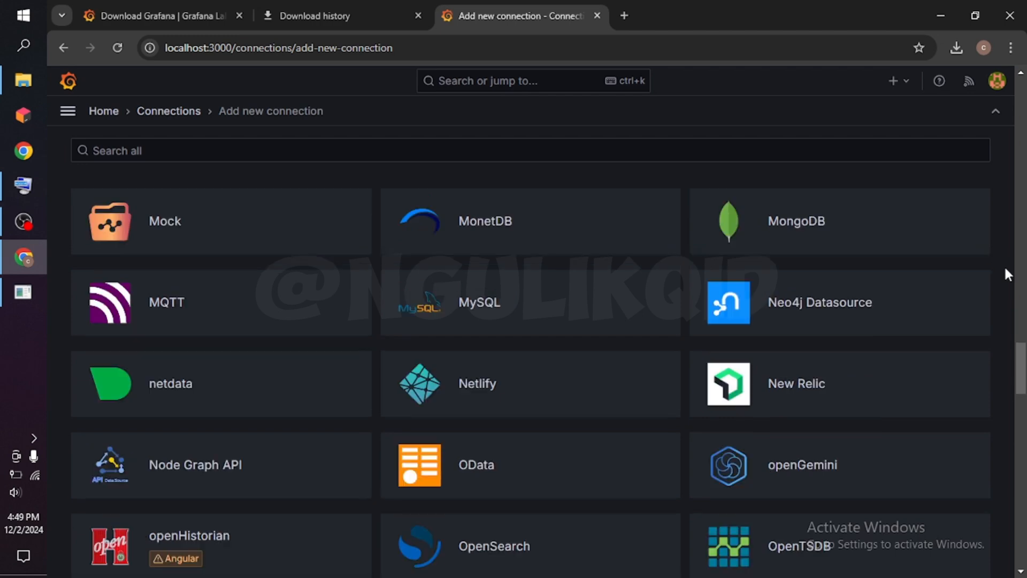
{"action": "scroll", "coordinate": [1005, 269], "scroll_direction": "down", "scroll_amount": 3}
{"action": "scroll", "coordinate": [1006, 274], "scroll_direction": "down", "scroll_amount": 1}
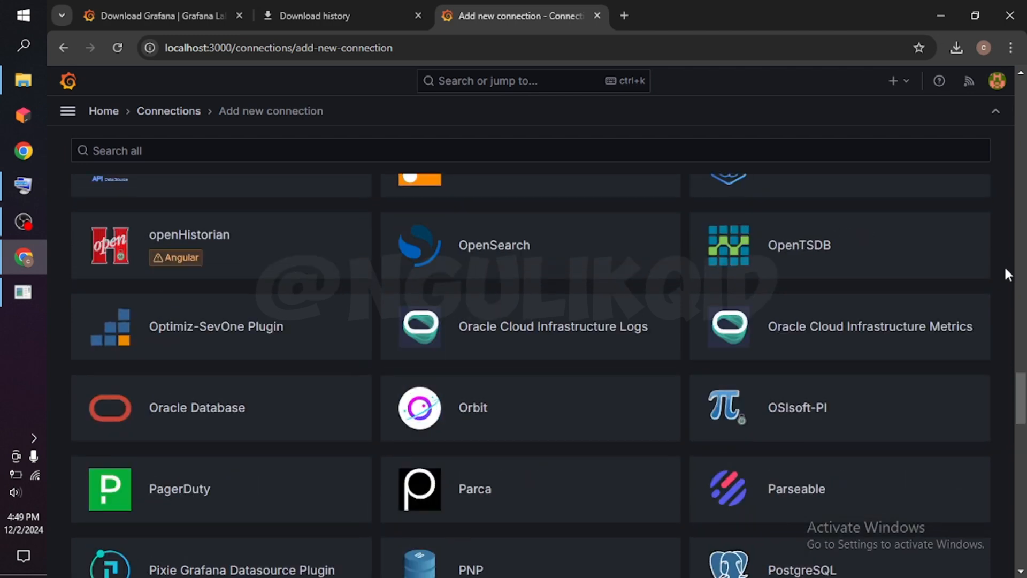
{"action": "scroll", "coordinate": [1006, 274], "scroll_direction": "down", "scroll_amount": 1}
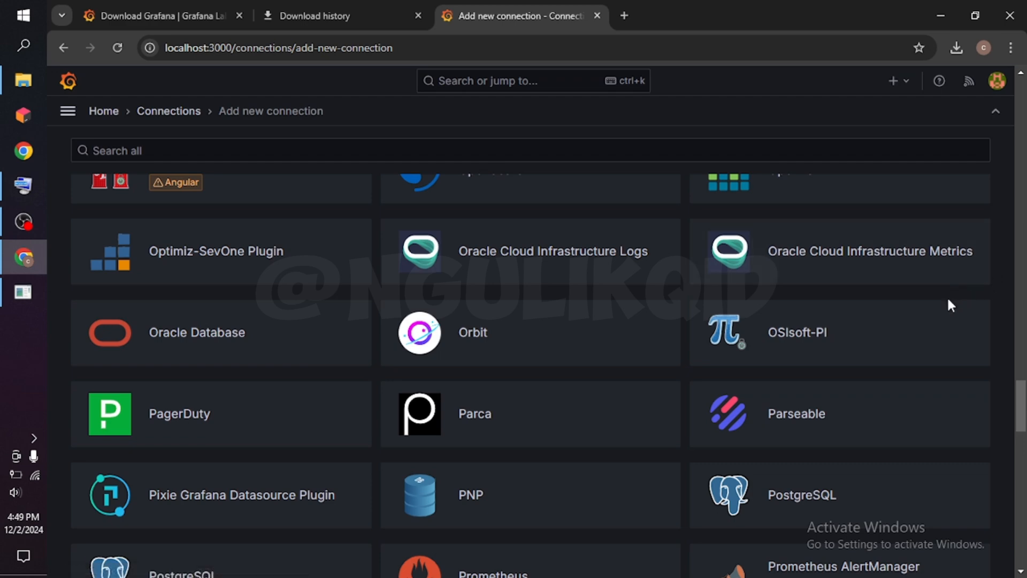
{"action": "scroll", "coordinate": [950, 303], "scroll_direction": "down", "scroll_amount": 3}
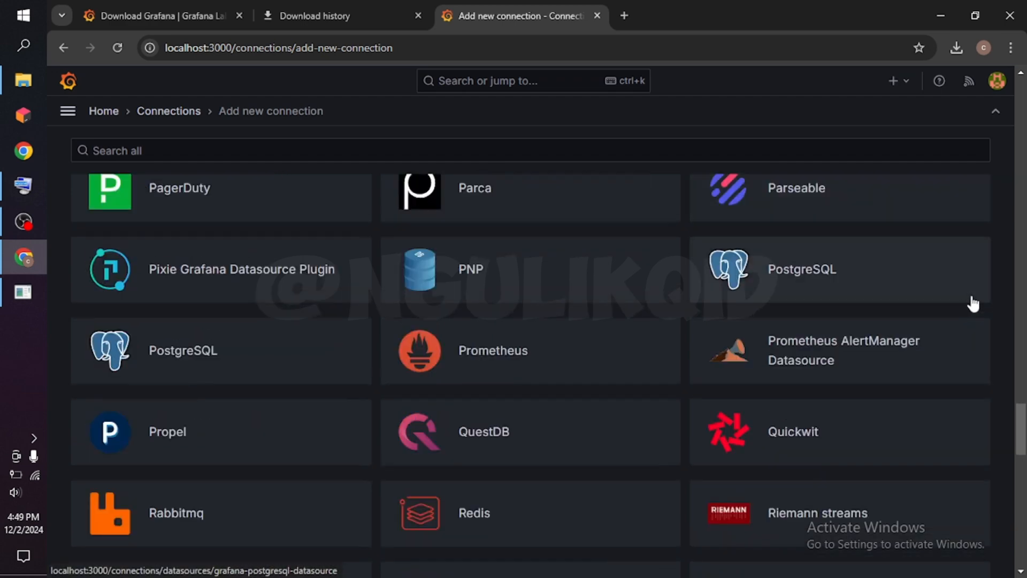
{"action": "scroll", "coordinate": [1006, 303], "scroll_direction": "down", "scroll_amount": 1}
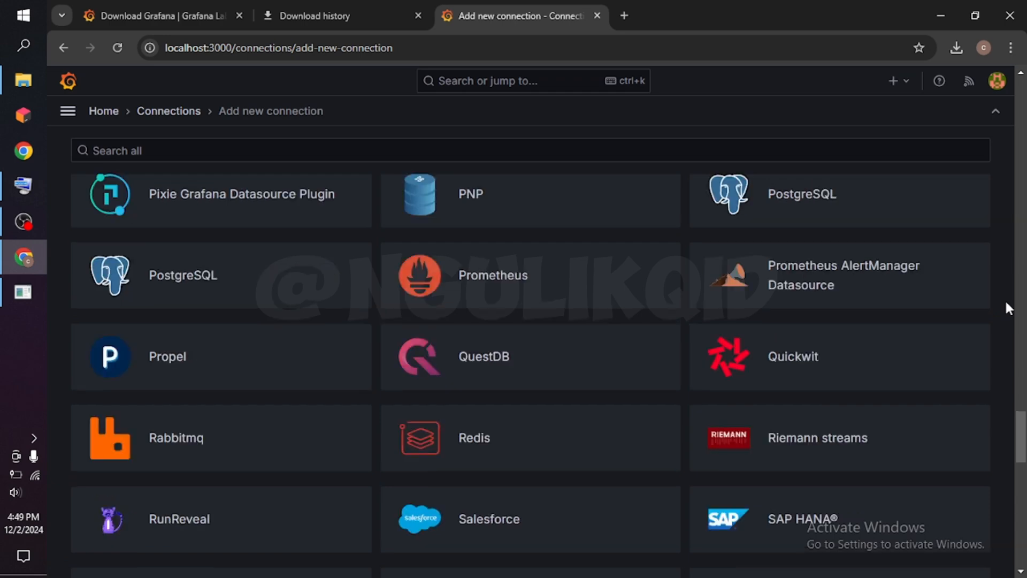
{"action": "scroll", "coordinate": [1005, 303], "scroll_direction": "down", "scroll_amount": 2}
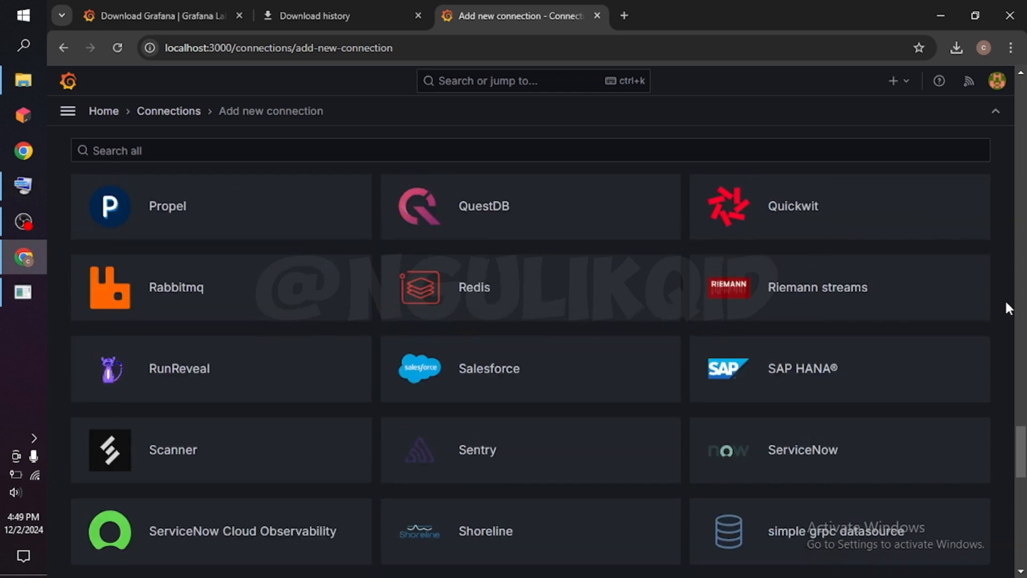
{"action": "scroll", "coordinate": [1005, 302], "scroll_direction": "down", "scroll_amount": 4}
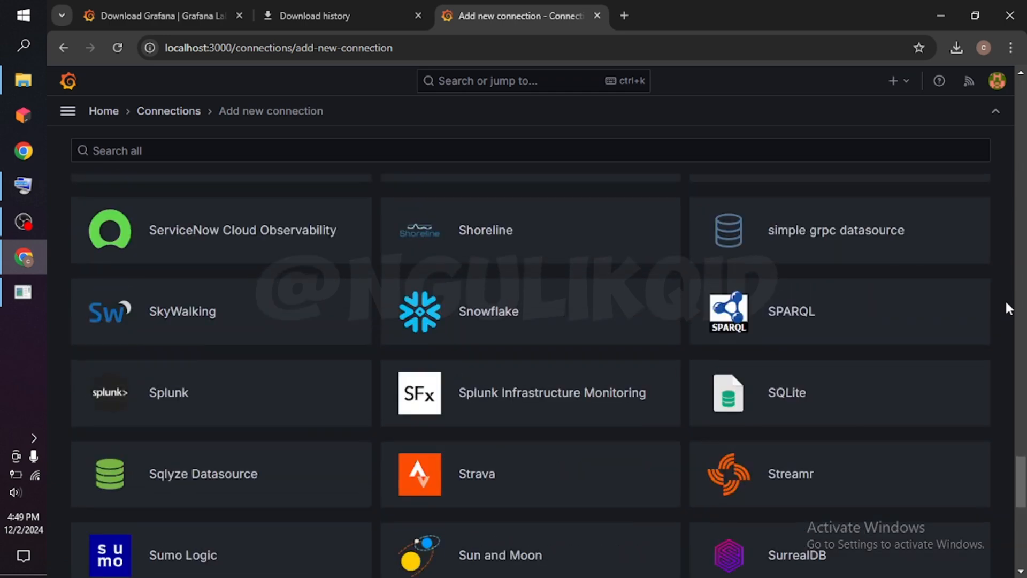
{"action": "scroll", "coordinate": [1005, 303], "scroll_direction": "down", "scroll_amount": 4}
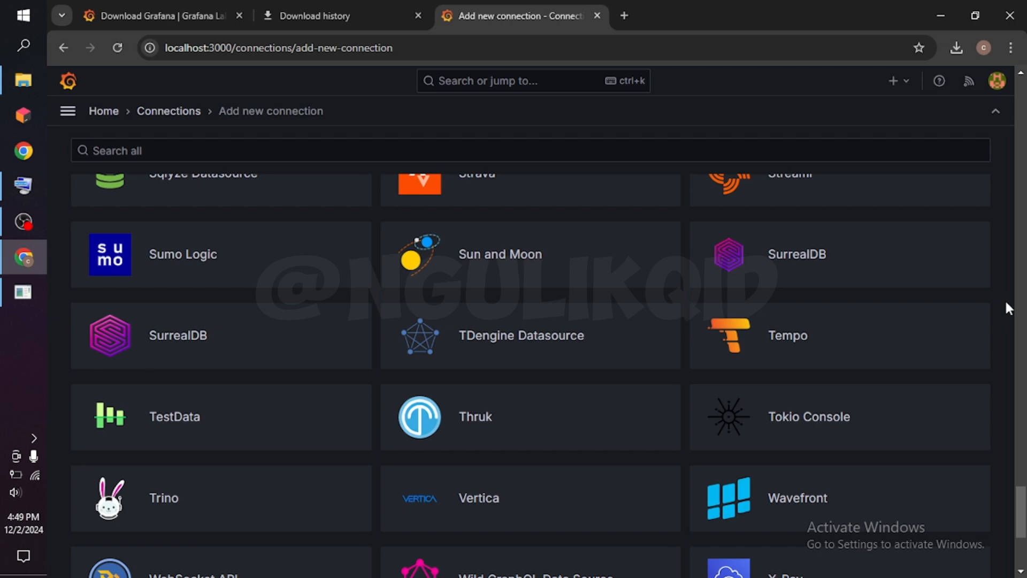
{"action": "scroll", "coordinate": [1005, 303], "scroll_direction": "down", "scroll_amount": 2}
{"action": "scroll", "coordinate": [1006, 303], "scroll_direction": "down", "scroll_amount": 1}
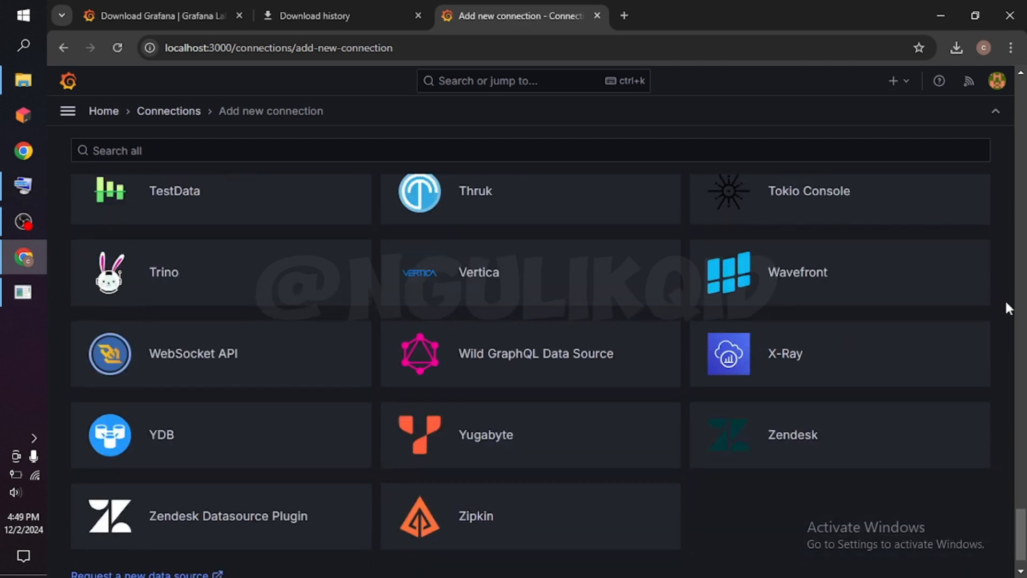
{"action": "scroll", "coordinate": [1007, 307], "scroll_direction": "down", "scroll_amount": 1}
{"action": "scroll", "coordinate": [1006, 303], "scroll_direction": "up", "scroll_amount": 1}
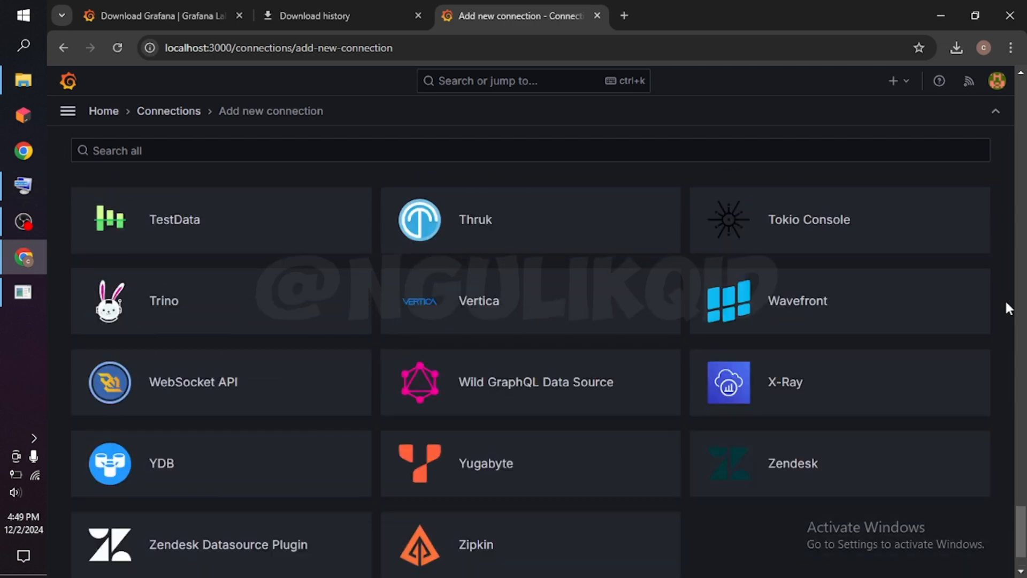
{"action": "scroll", "coordinate": [1006, 300], "scroll_direction": "up", "scroll_amount": 4}
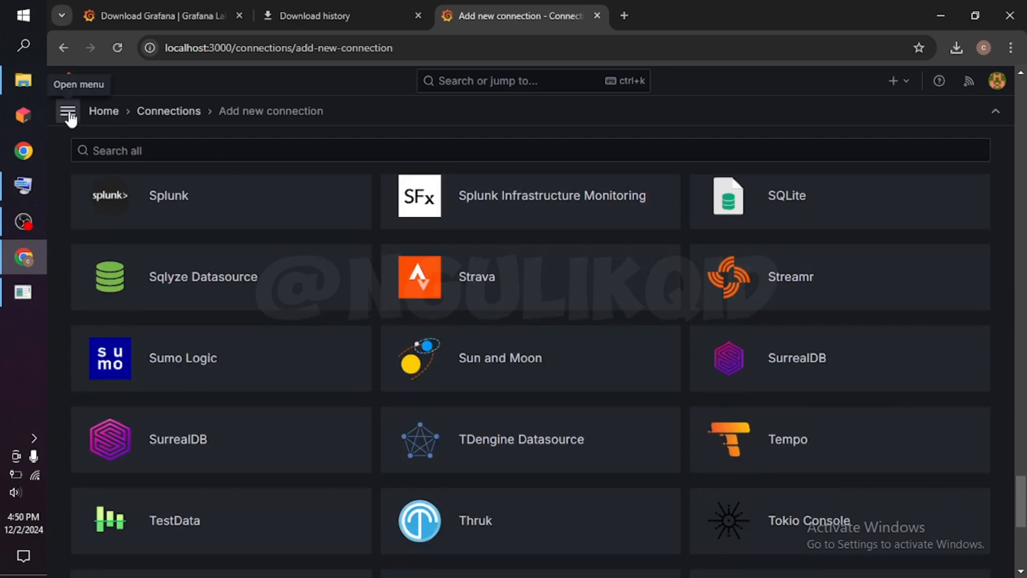
View the Administration overview page and switch to the Explore page.
{"action": "left_click", "coordinate": [69, 114]}
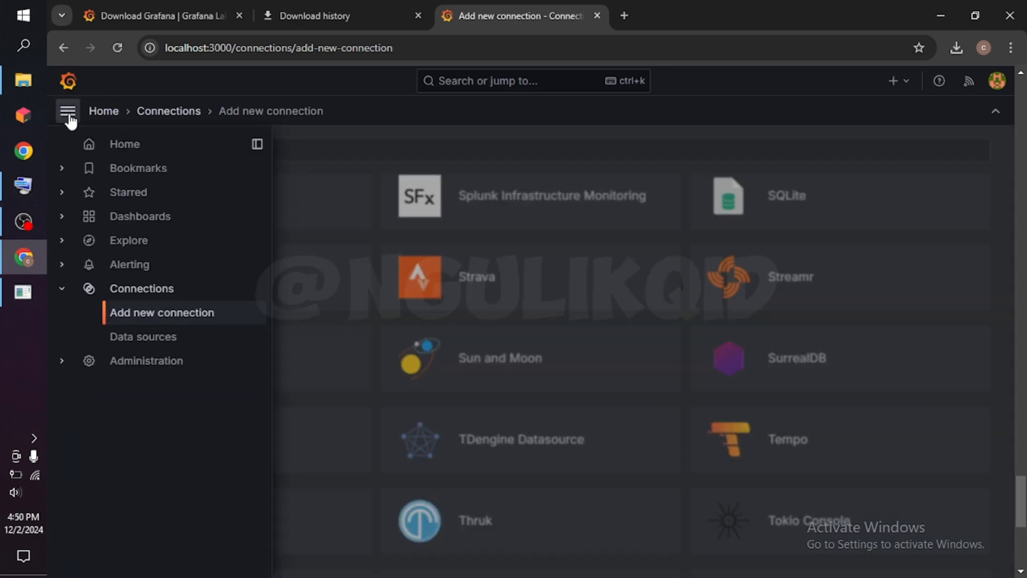
{"action": "left_click", "coordinate": [120, 366]}
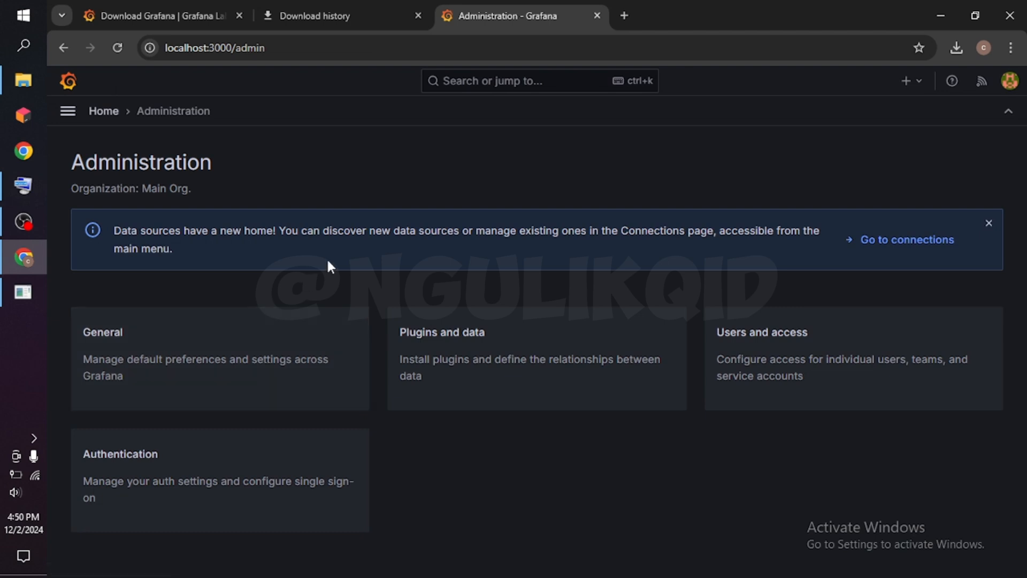
{"action": "left_click", "coordinate": [68, 112]}
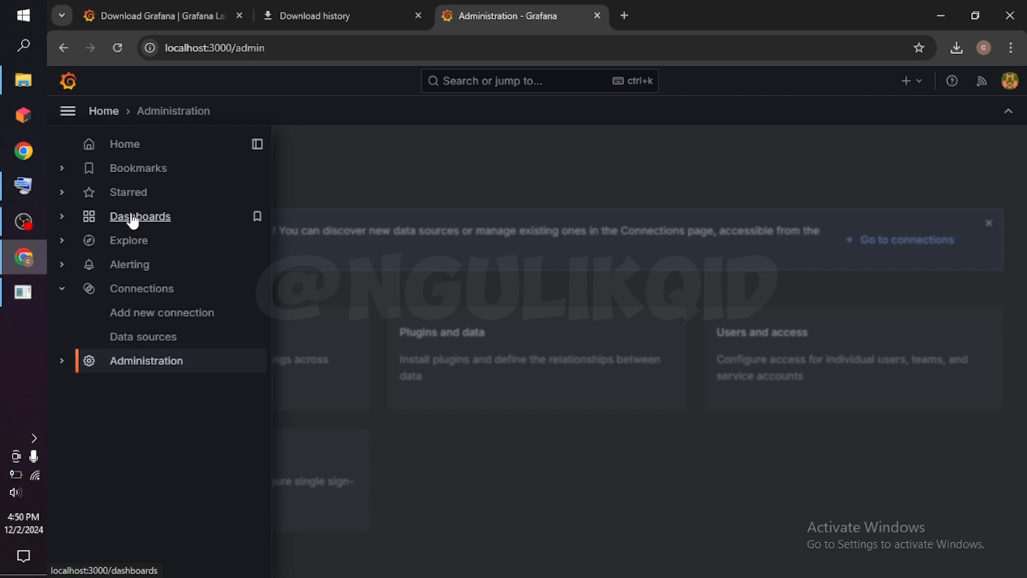
{"action": "left_click", "coordinate": [109, 245]}
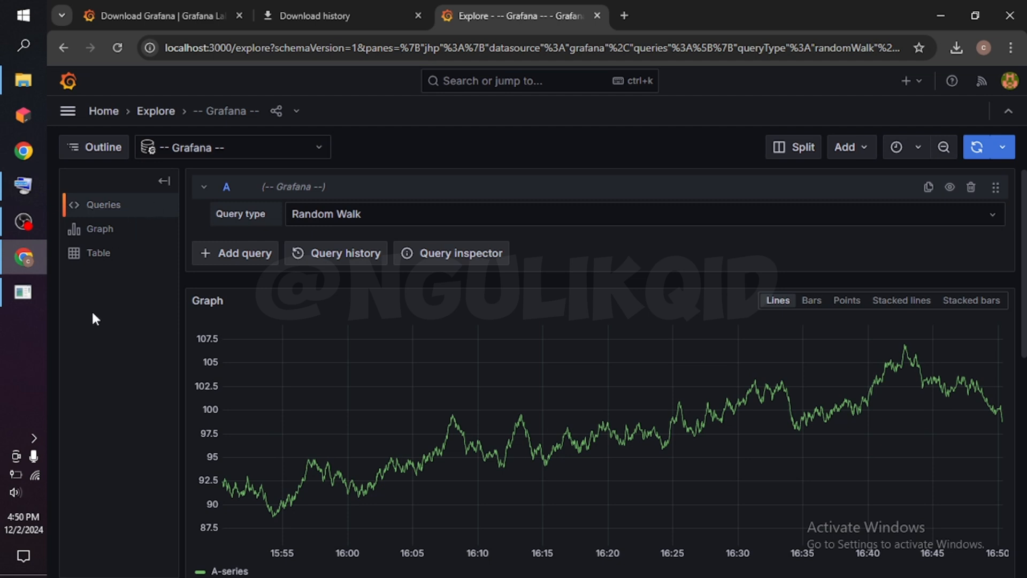
Examine the Dashboards and Starred sections of the main navigation, expanding and collapsing each one.
{"action": "left_click", "coordinate": [68, 111]}
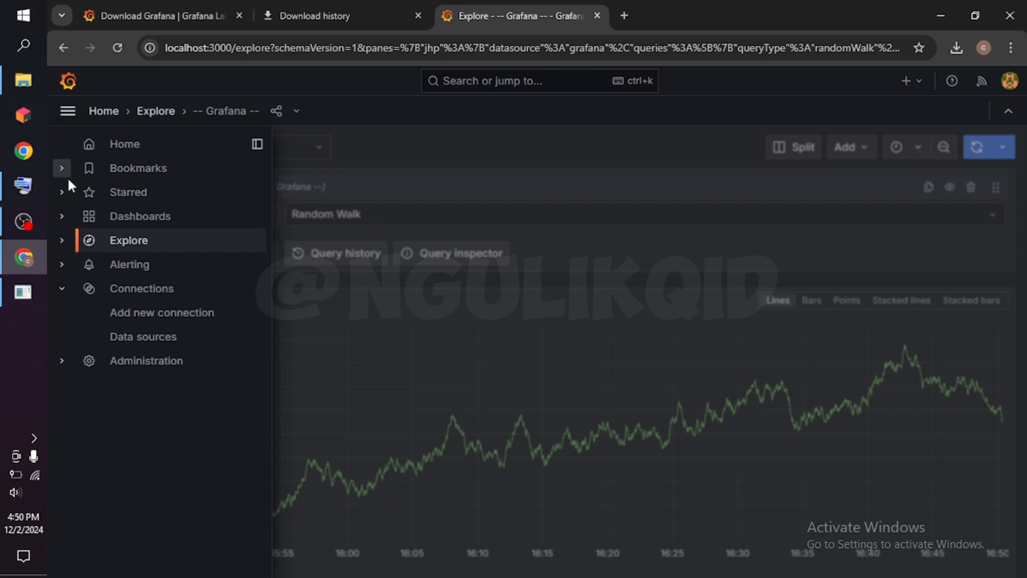
{"action": "left_click", "coordinate": [62, 217]}
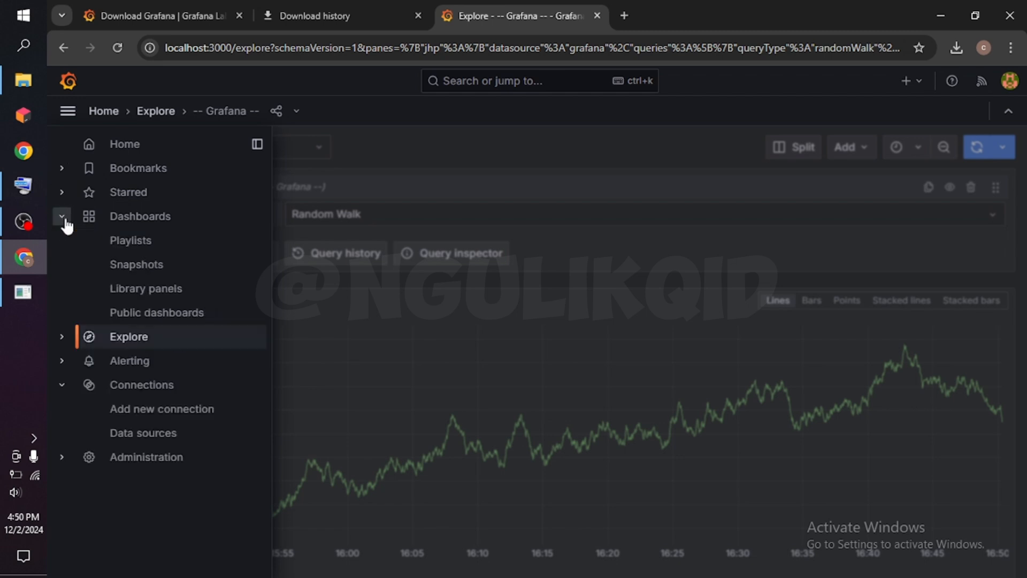
{"action": "left_click", "coordinate": [63, 218]}
{"action": "left_click", "coordinate": [62, 193]}
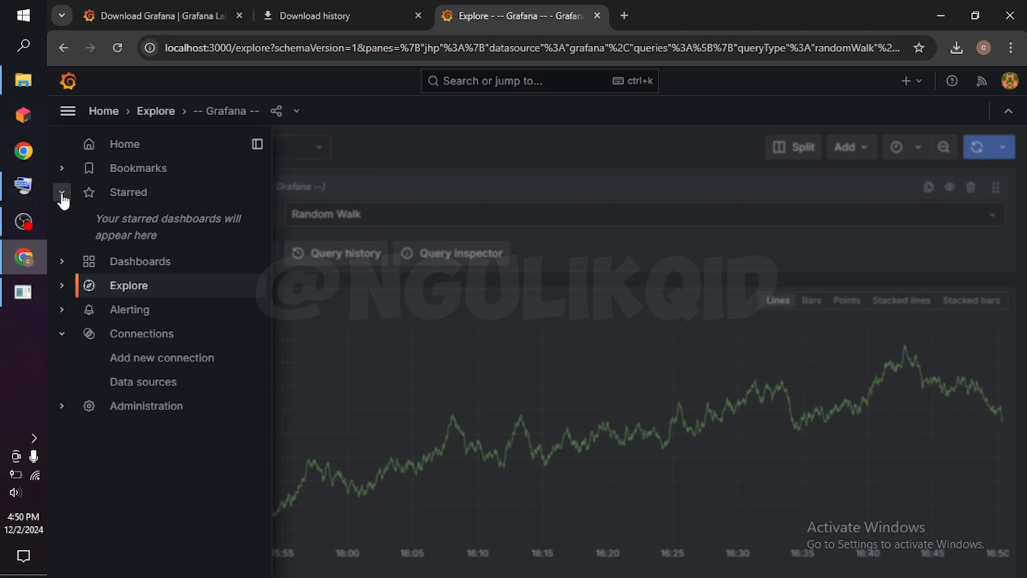
{"action": "left_click", "coordinate": [62, 194]}
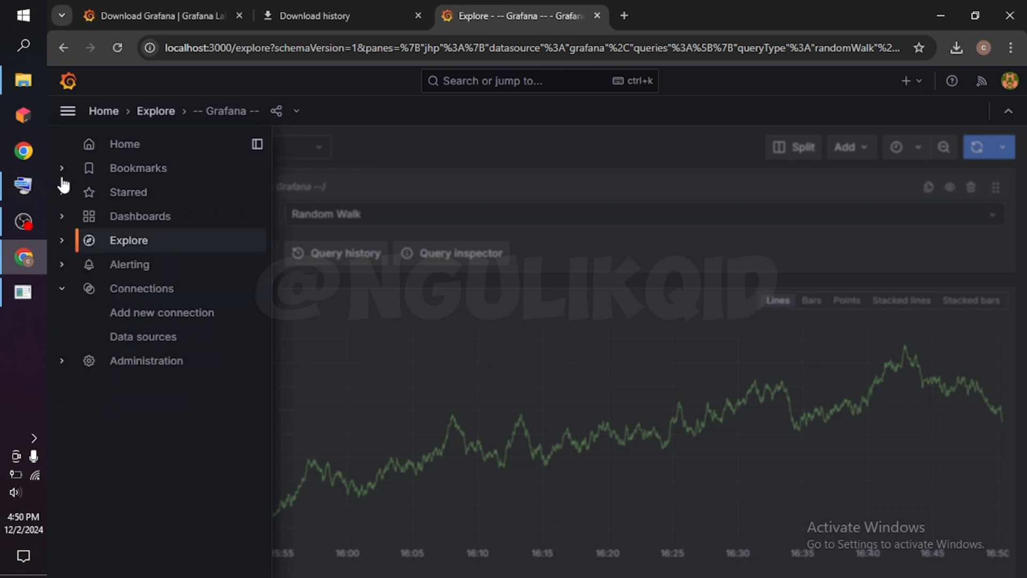
Look over the Dashboards and Alerting subsections of the main navigation, collapsing each one again.
{"action": "left_click", "coordinate": [63, 216]}
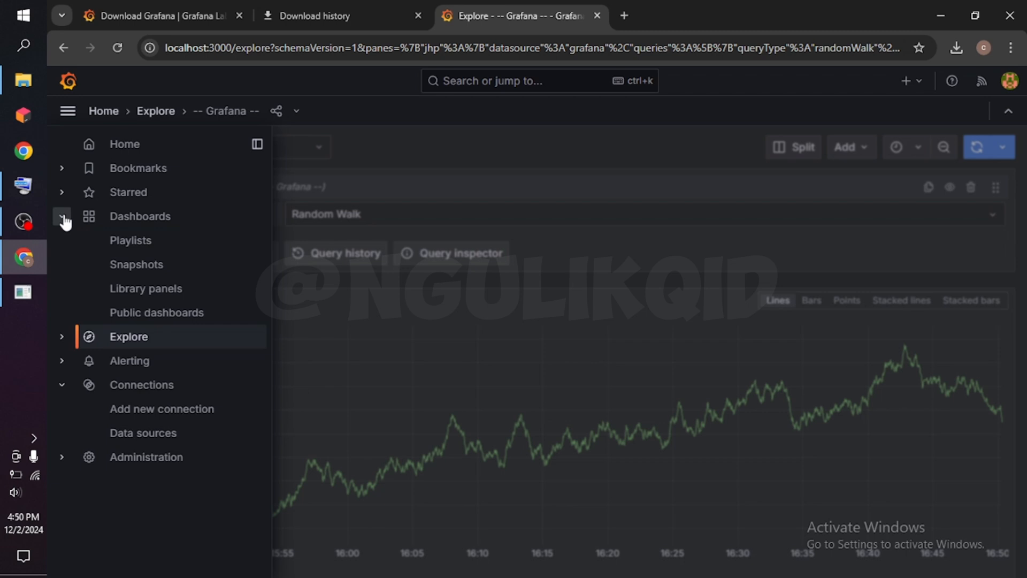
{"action": "left_click", "coordinate": [64, 217]}
{"action": "left_click", "coordinate": [62, 266]}
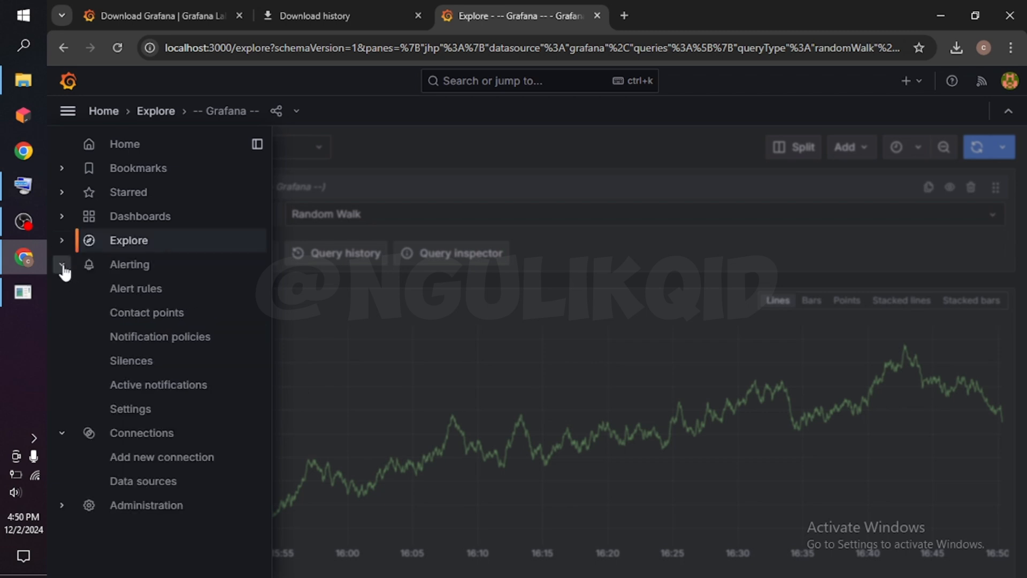
{"action": "left_click", "coordinate": [63, 266]}
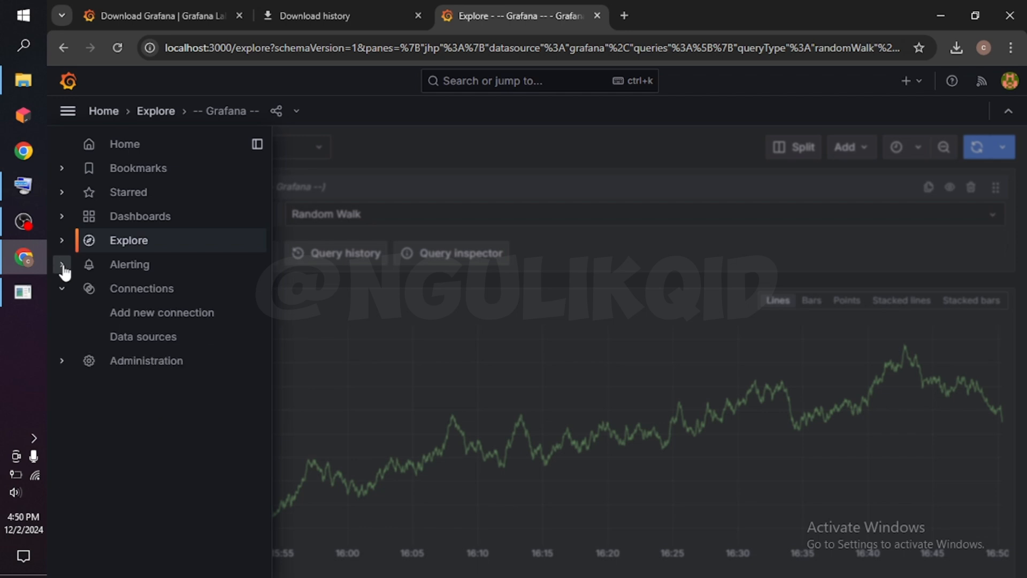
Expand Administration with its Plugins and data and Users and access groups, and look over their entries.
{"action": "left_click", "coordinate": [63, 363]}
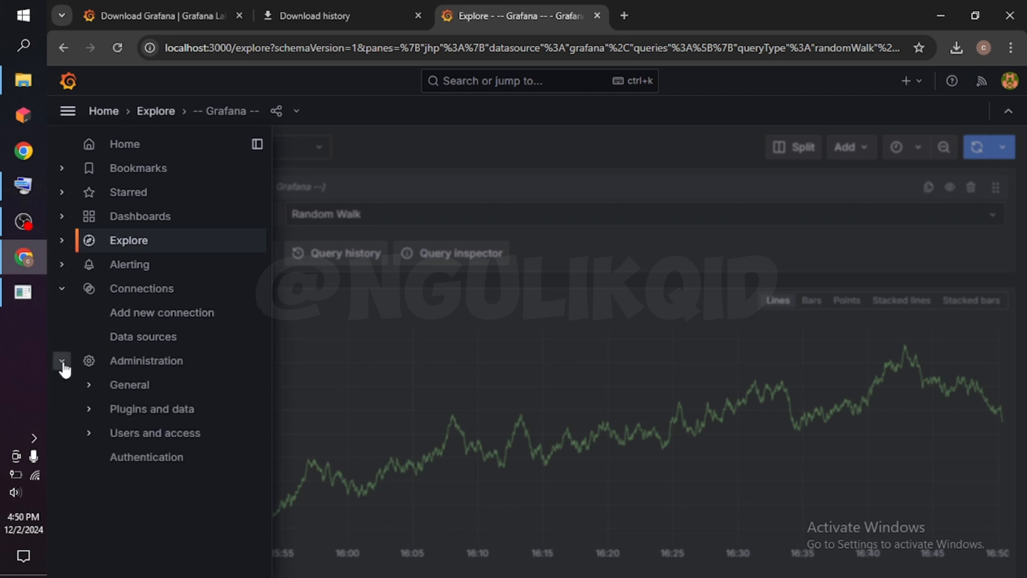
{"action": "left_click", "coordinate": [89, 410]}
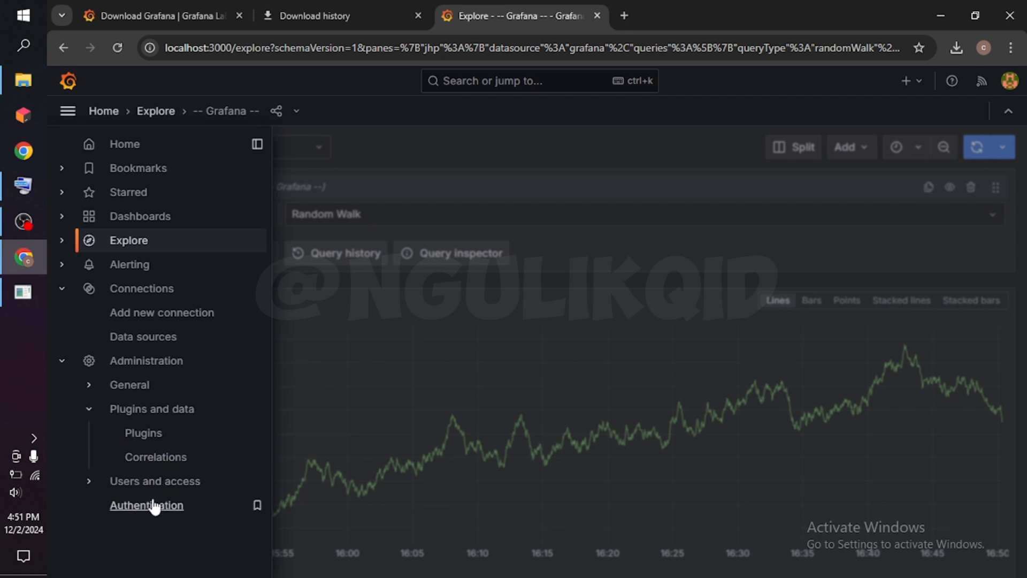
{"action": "left_click", "coordinate": [91, 484]}
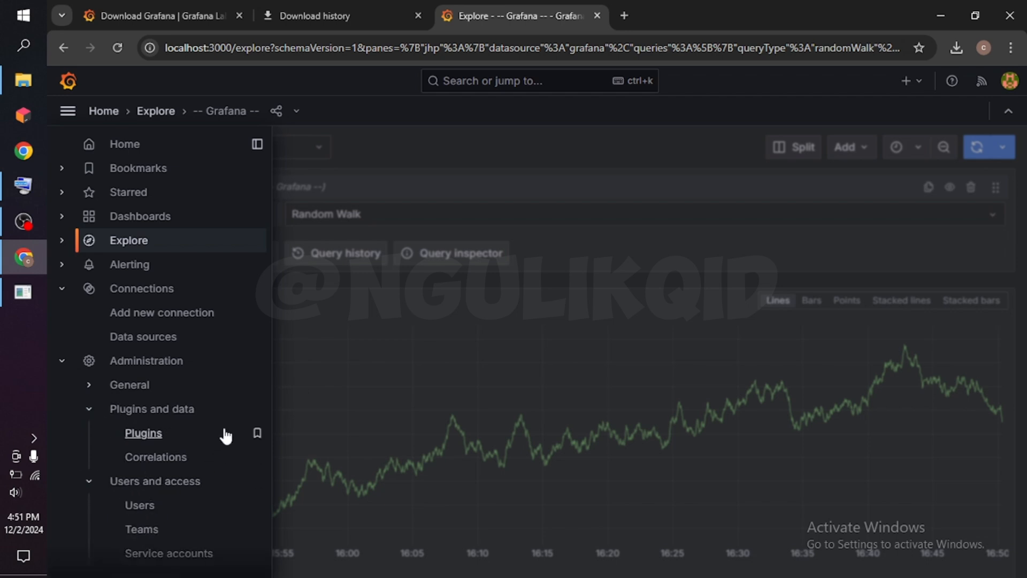
{"action": "scroll", "coordinate": [219, 431], "scroll_direction": "down", "scroll_amount": 1}
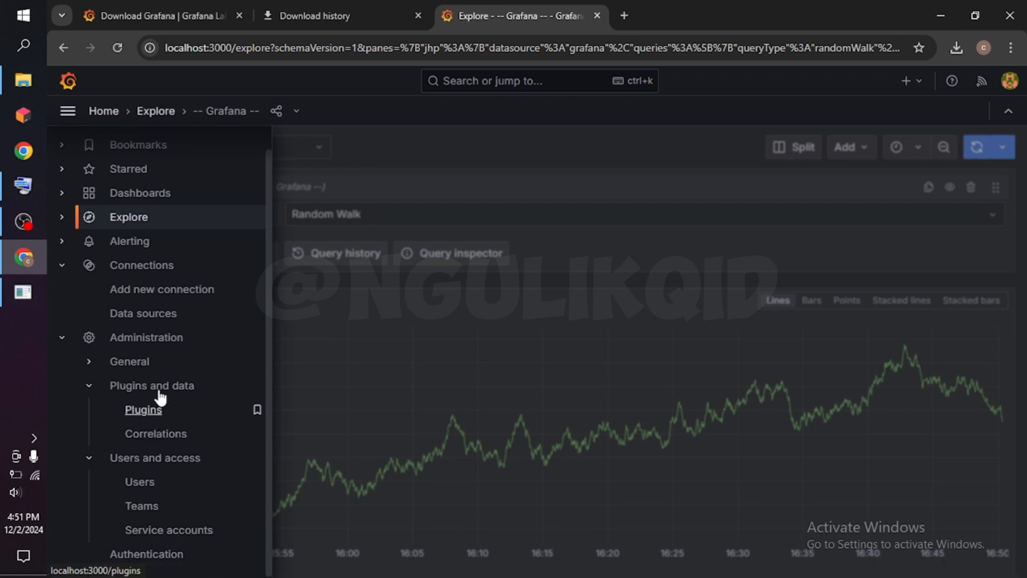
{"action": "scroll", "coordinate": [160, 396], "scroll_direction": "up", "scroll_amount": 1}
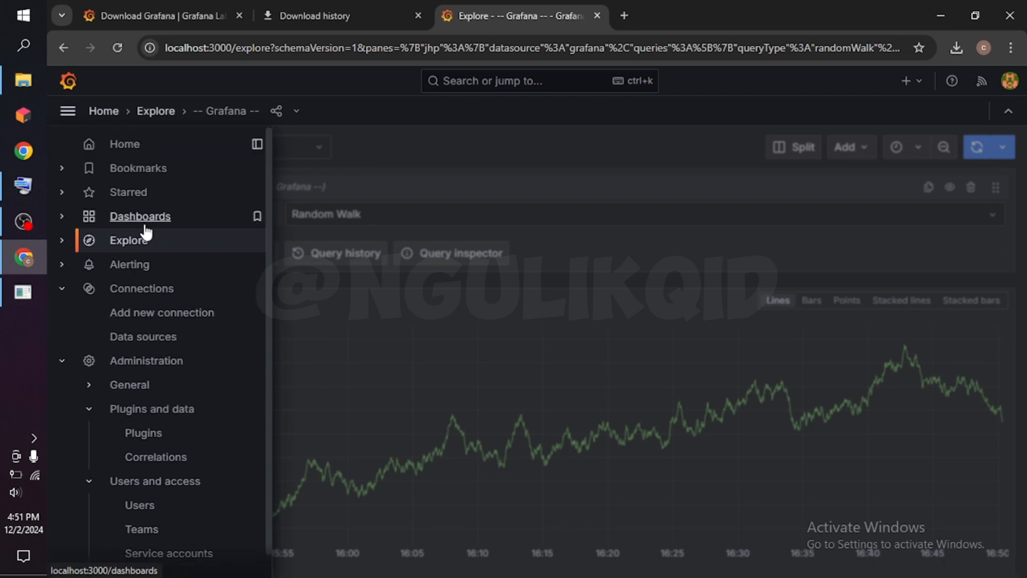
Open the Explore page and view the Random Walk query's graph and table, ending on the graph.
{"action": "left_click", "coordinate": [131, 244]}
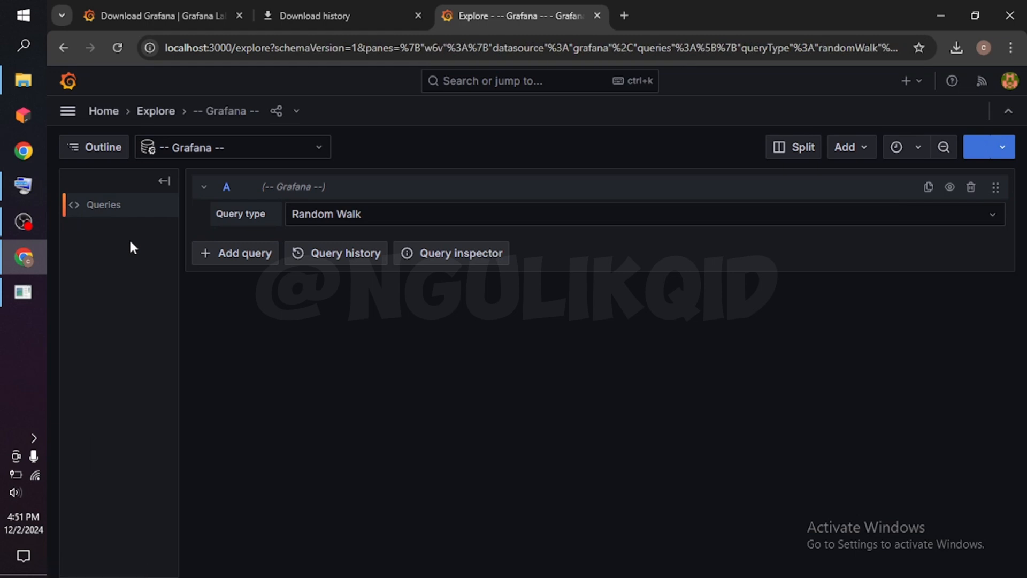
{"action": "left_click", "coordinate": [110, 234]}
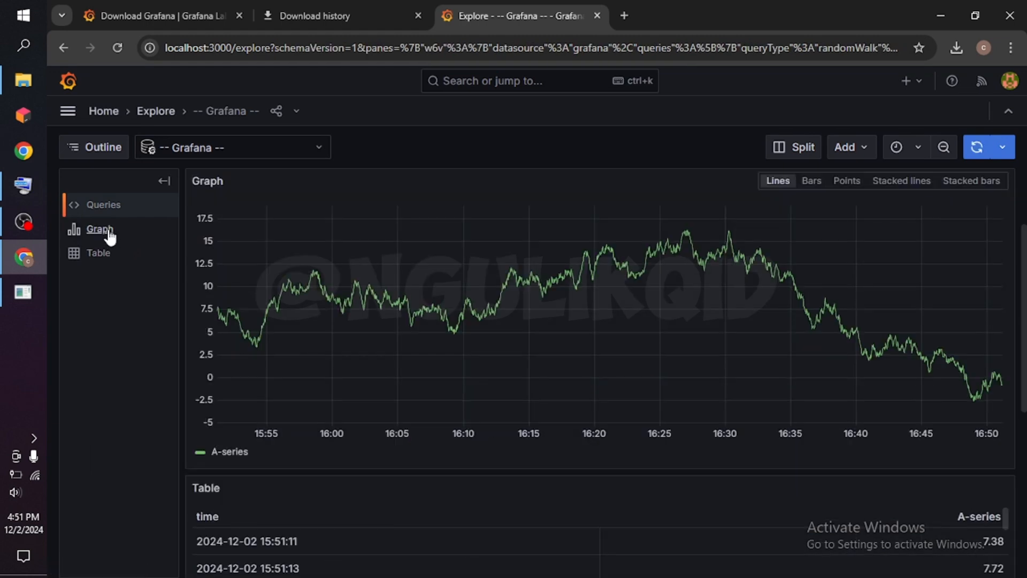
{"action": "left_click", "coordinate": [101, 255]}
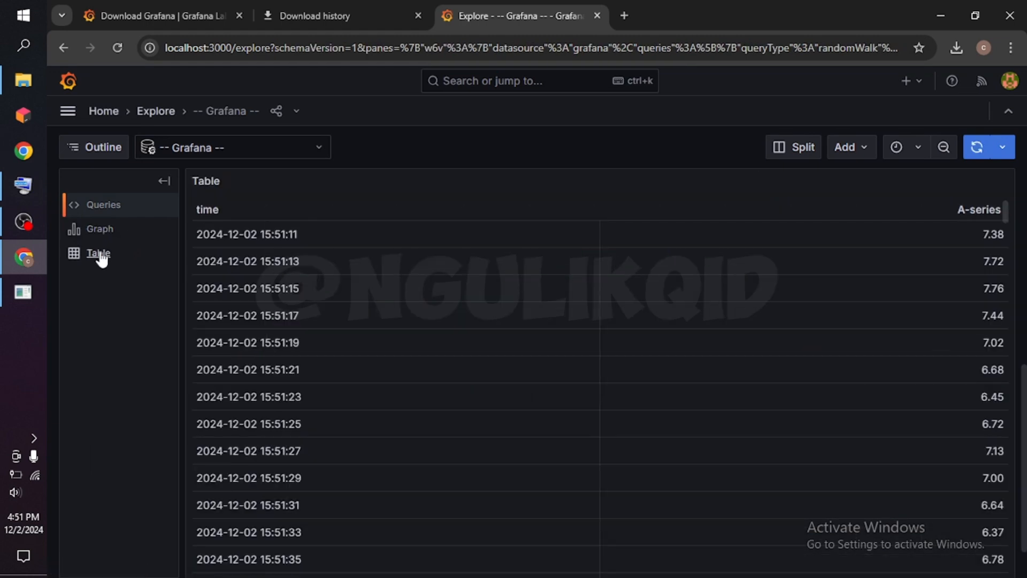
{"action": "left_click", "coordinate": [106, 238]}
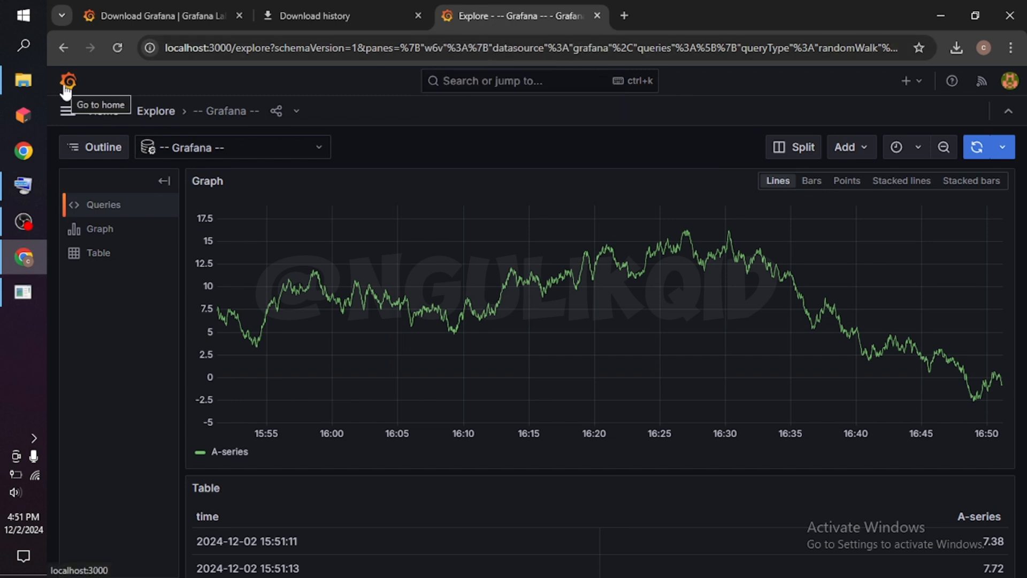
Sign out of the Grafana admin account and close the browser window.
{"action": "left_click", "coordinate": [1008, 85]}
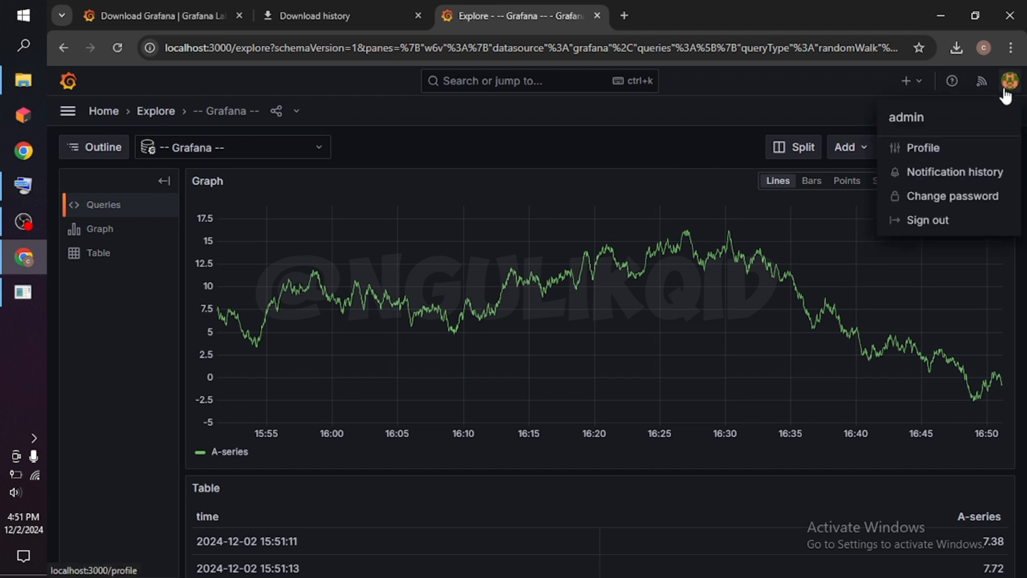
{"action": "left_click", "coordinate": [942, 230]}
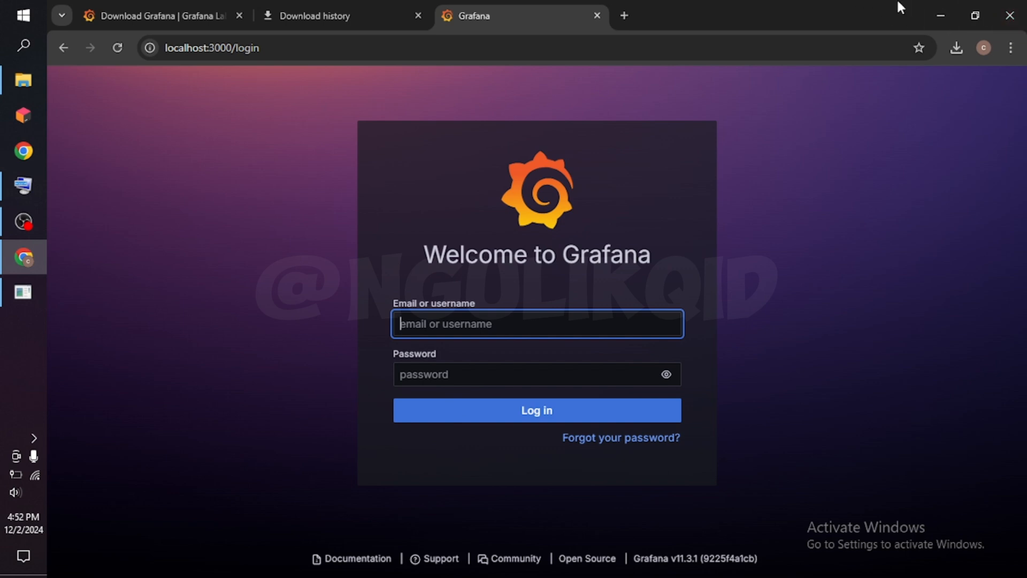
{"action": "left_click", "coordinate": [1016, 21]}
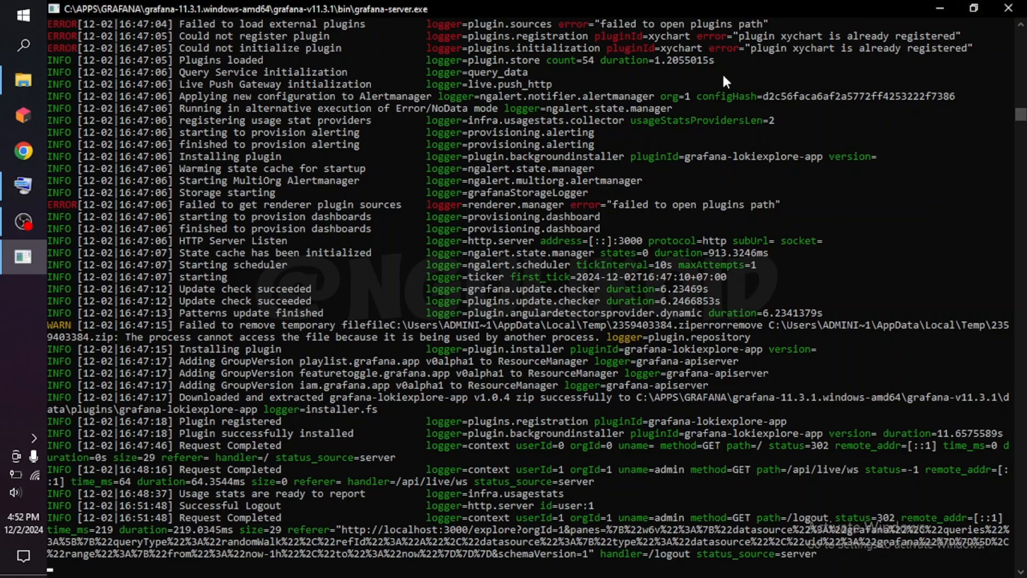
Examine the grafana-server.exe console log, going back from the latest entries through the earlier migration messages.
{"action": "scroll", "coordinate": [723, 194], "scroll_direction": "down", "scroll_amount": 3}
{"action": "scroll", "coordinate": [723, 194], "scroll_direction": "up", "scroll_amount": 3}
{"action": "scroll", "coordinate": [723, 195], "scroll_direction": "up", "scroll_amount": 13}
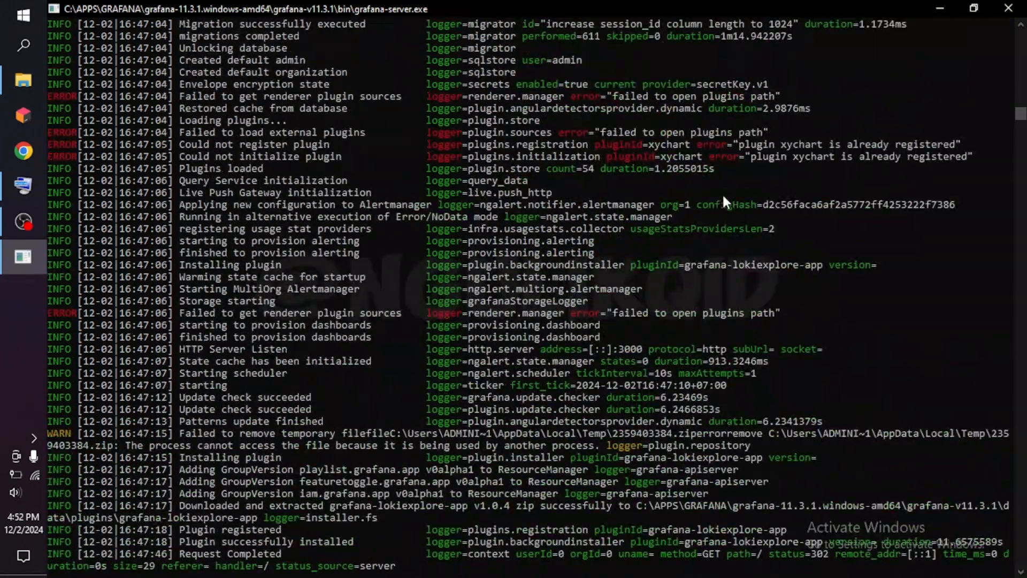
{"action": "scroll", "coordinate": [722, 194], "scroll_direction": "up", "scroll_amount": 17}
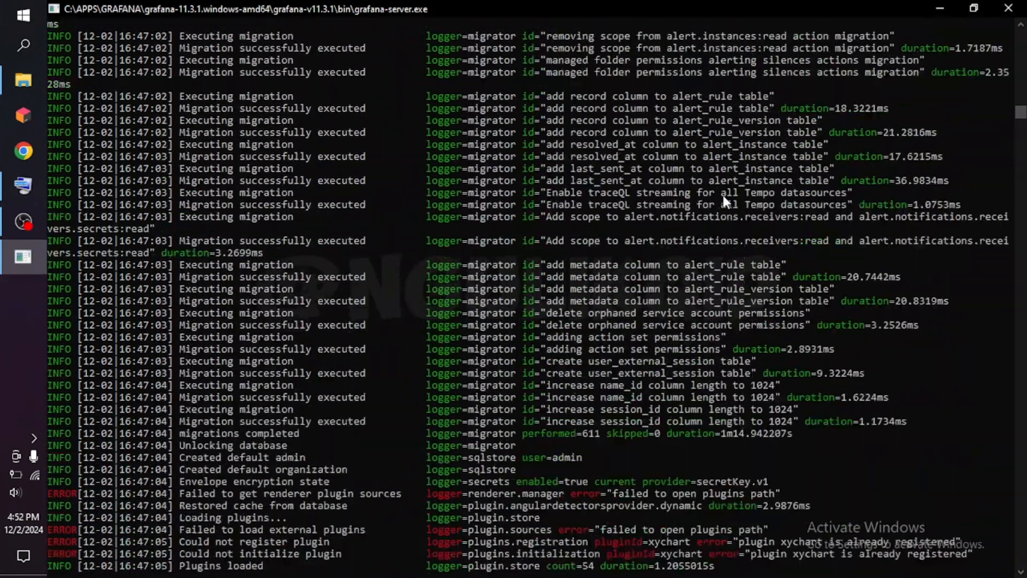
{"action": "scroll", "coordinate": [722, 194], "scroll_direction": "up", "scroll_amount": 12}
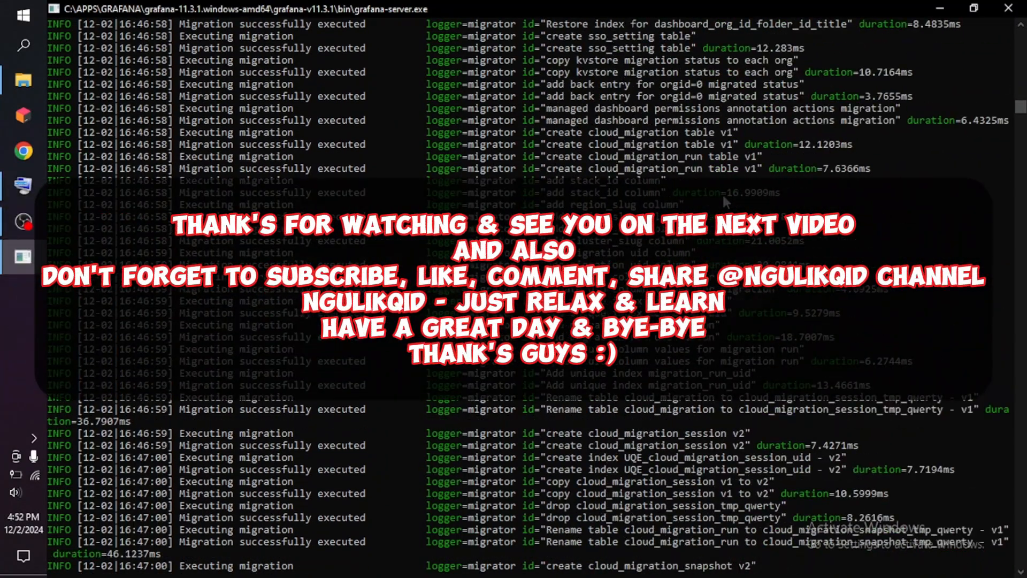
{"action": "scroll", "coordinate": [723, 195], "scroll_direction": "up", "scroll_amount": 11}
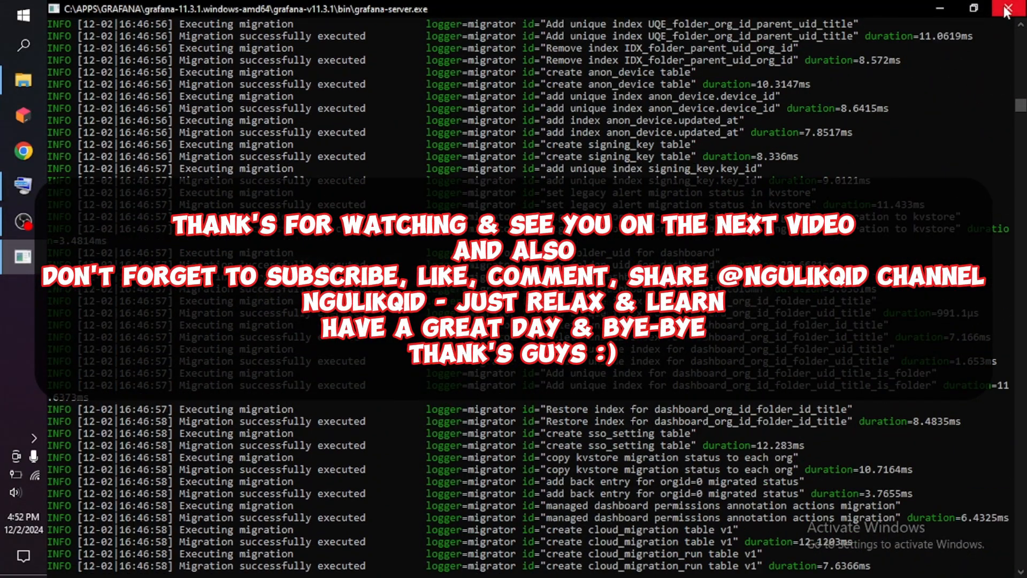